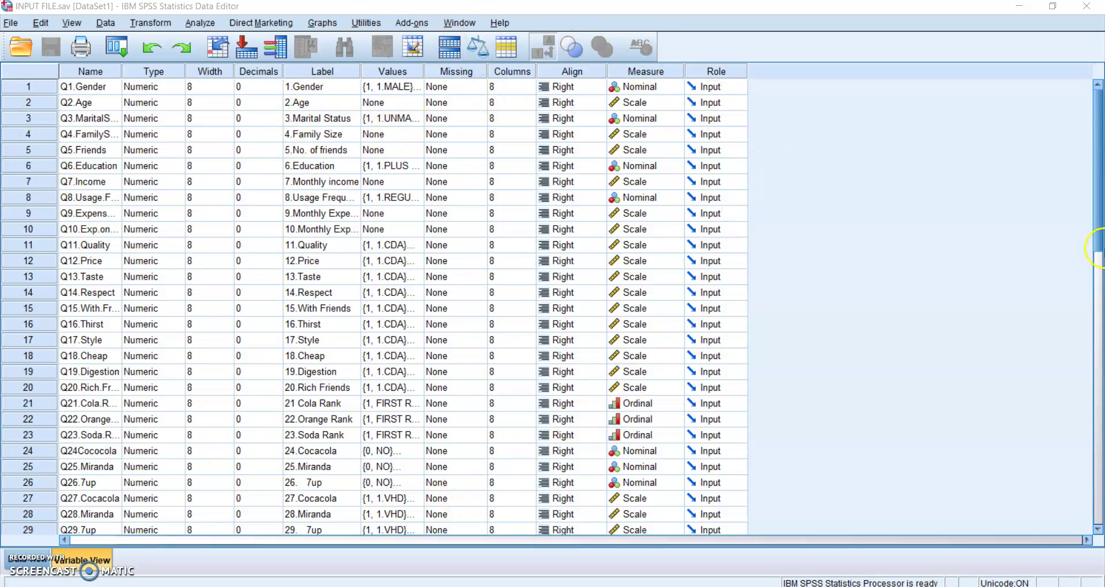
# Step: Create a new blank data file through File > New > Data, giving Untitled2
pyautogui.moveTo(1097, 127)
pyautogui.mouseDown()
pyautogui.moveTo(1099, 186)
pyautogui.moveTo(1101, 125)
pyautogui.mouseUp()
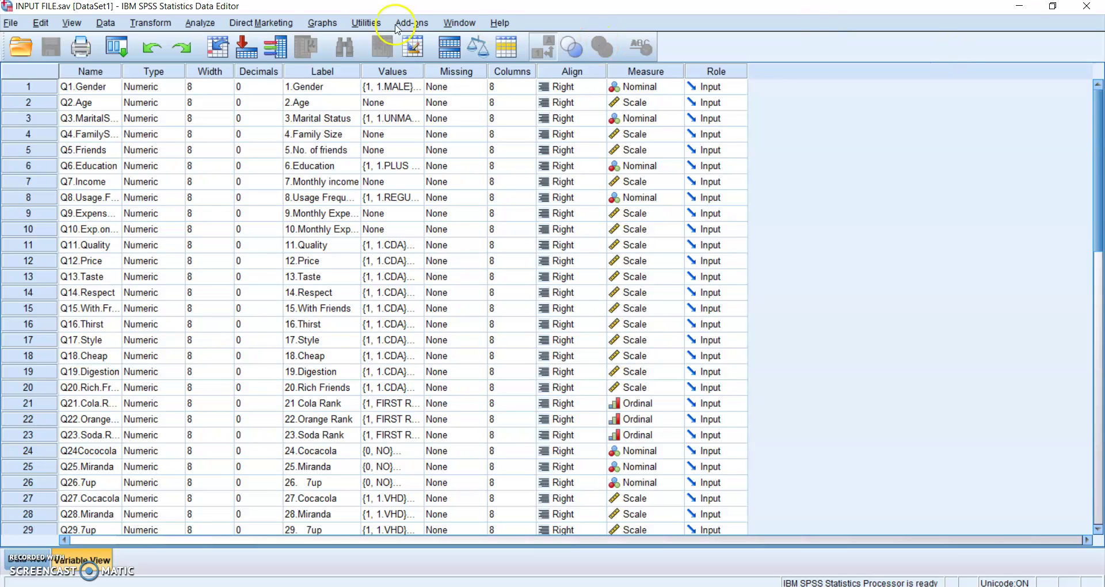
pyautogui.click(10, 23)
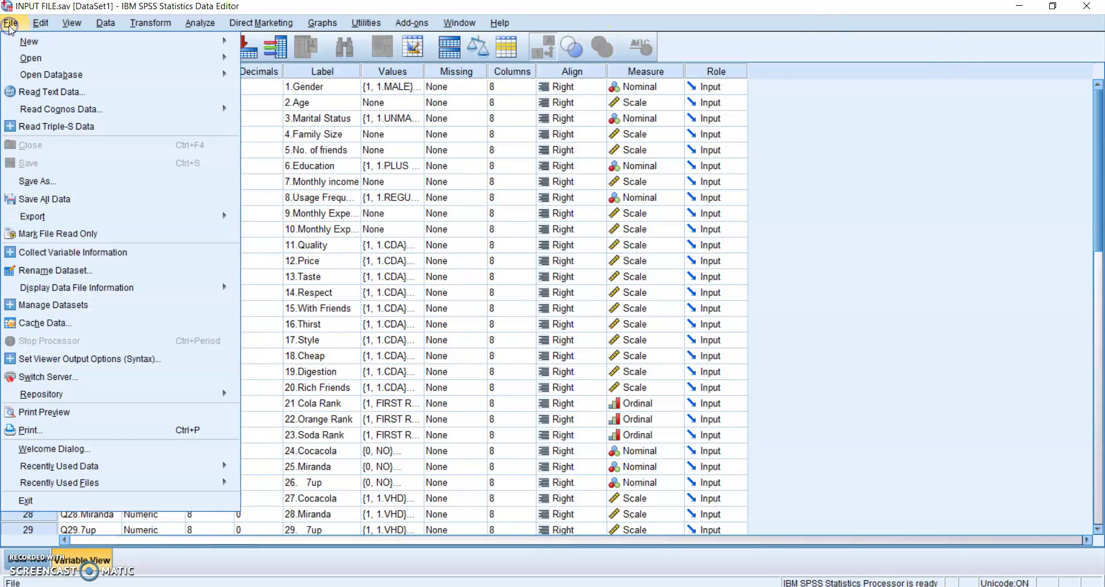
pyautogui.moveTo(27, 56)
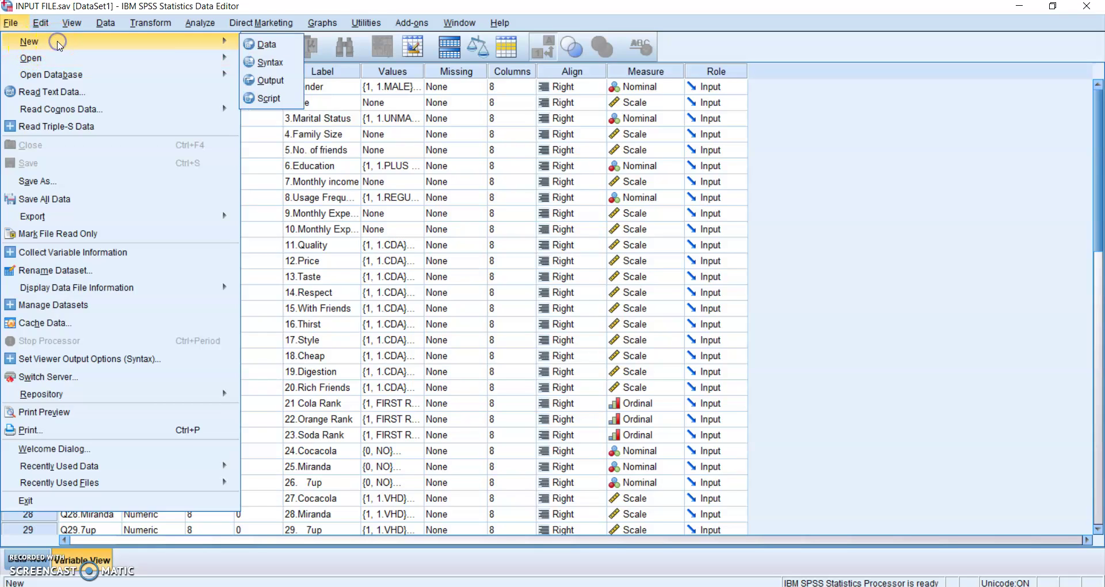
pyautogui.moveTo(192, 54)
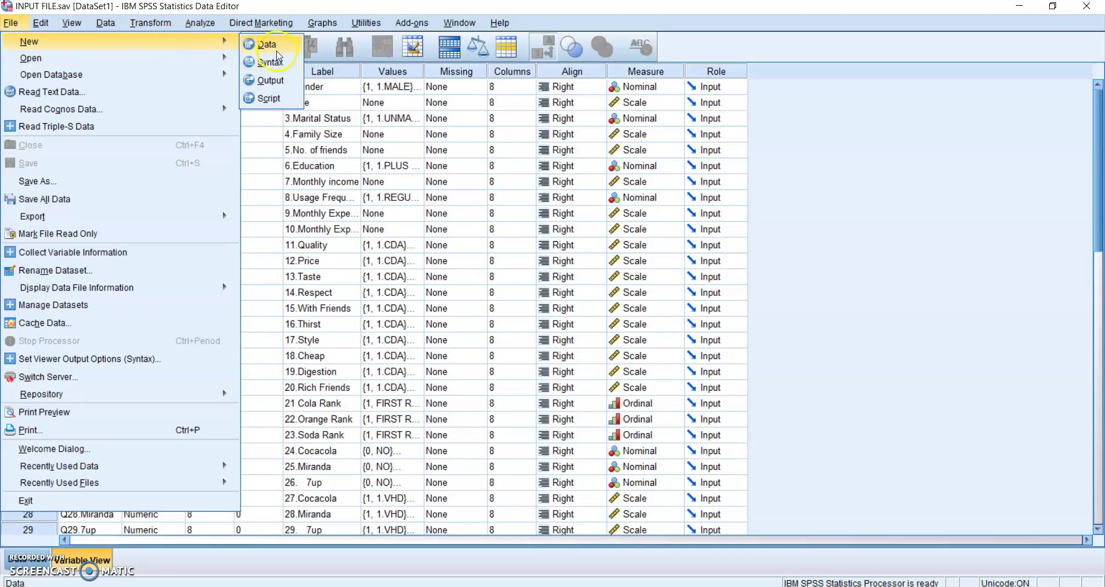
pyautogui.click(278, 50)
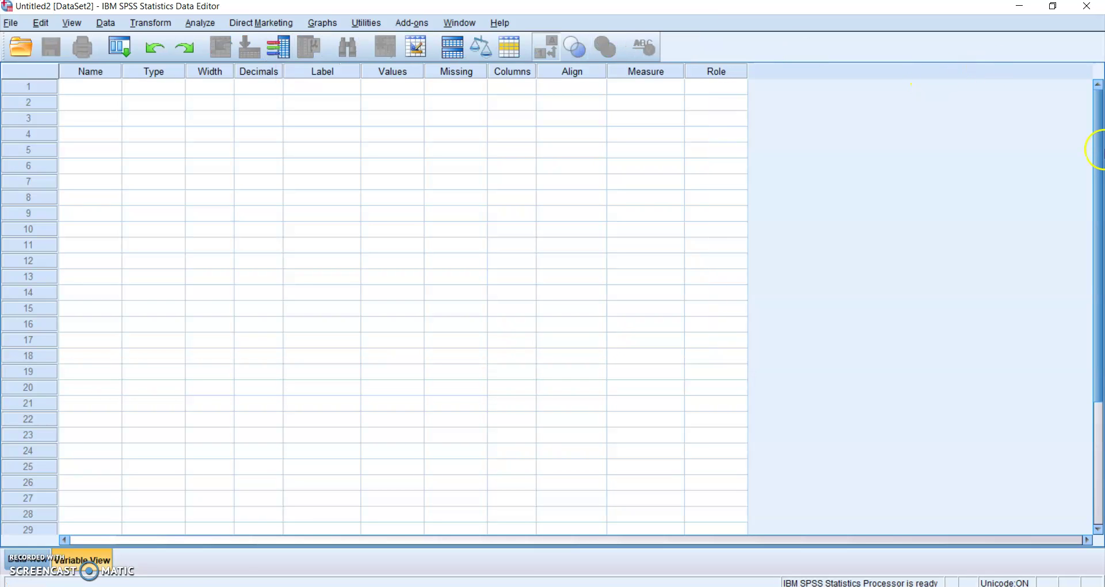
pyautogui.moveTo(1100, 138); pyautogui.dragTo(1100, 52)
pyautogui.click(13, 25)
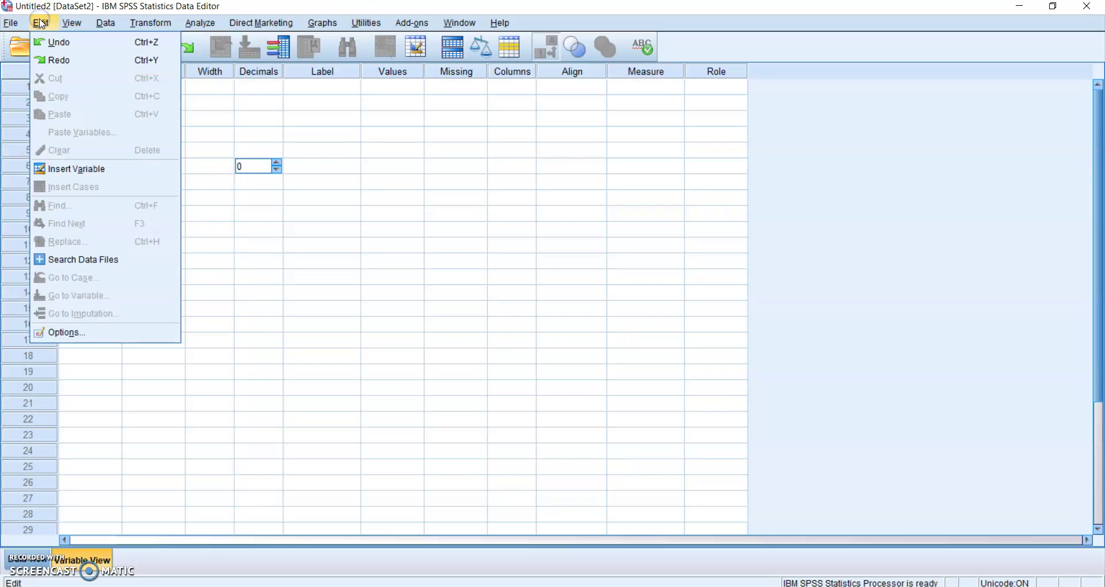
pyautogui.moveTo(83, 28)
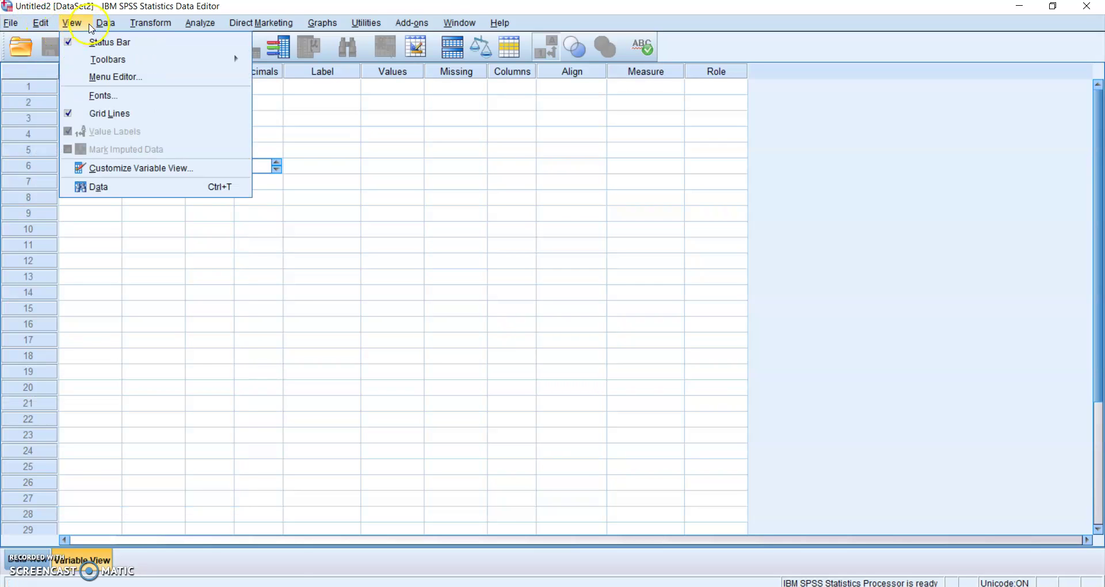
pyautogui.moveTo(126, 28)
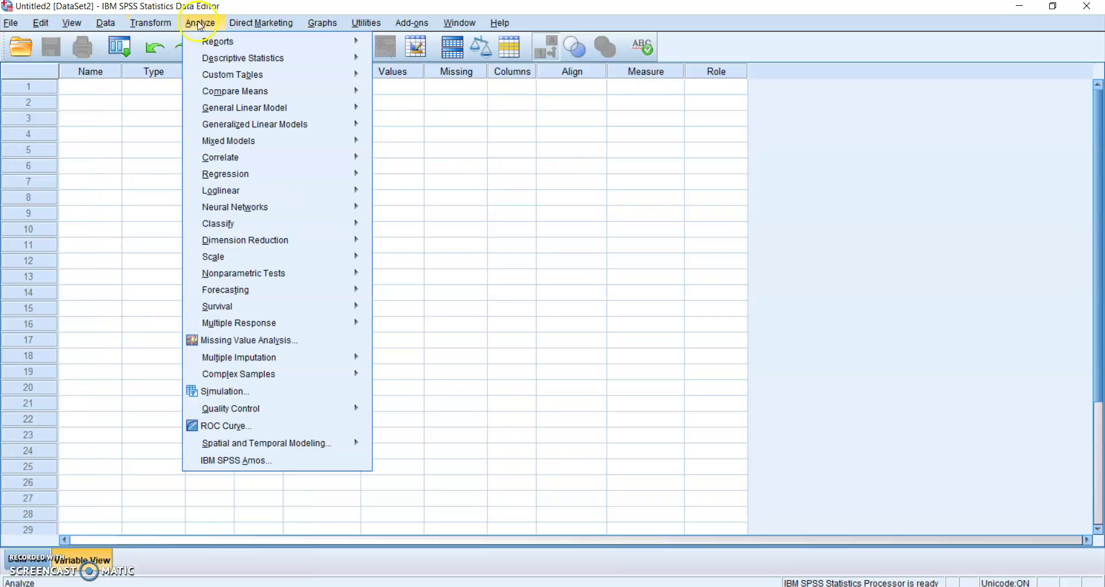
pyautogui.moveTo(160, 23)
pyautogui.moveTo(199, 24)
pyautogui.click(152, 24)
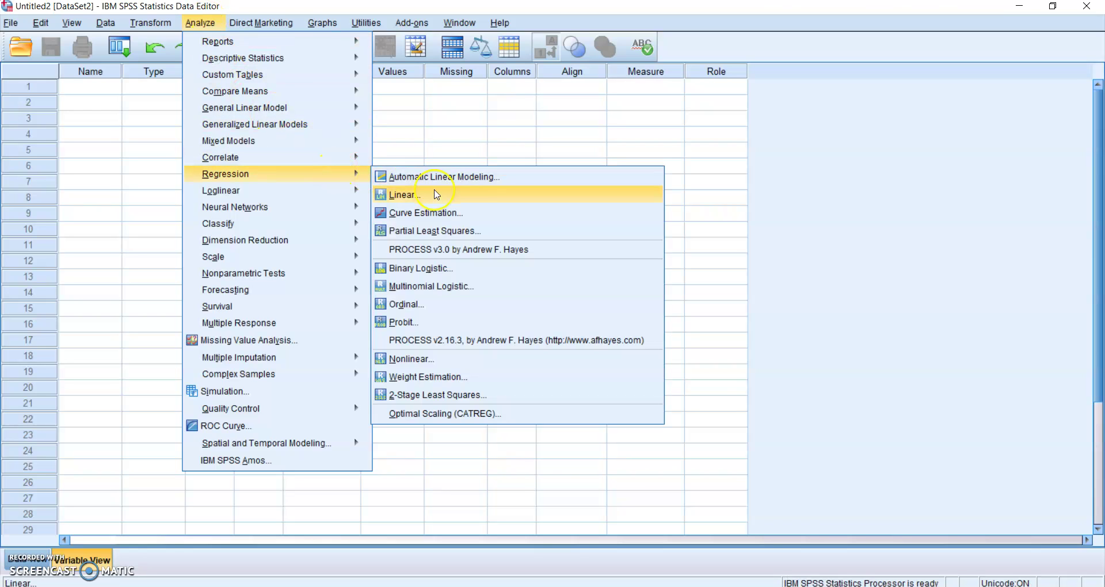
pyautogui.click(441, 122)
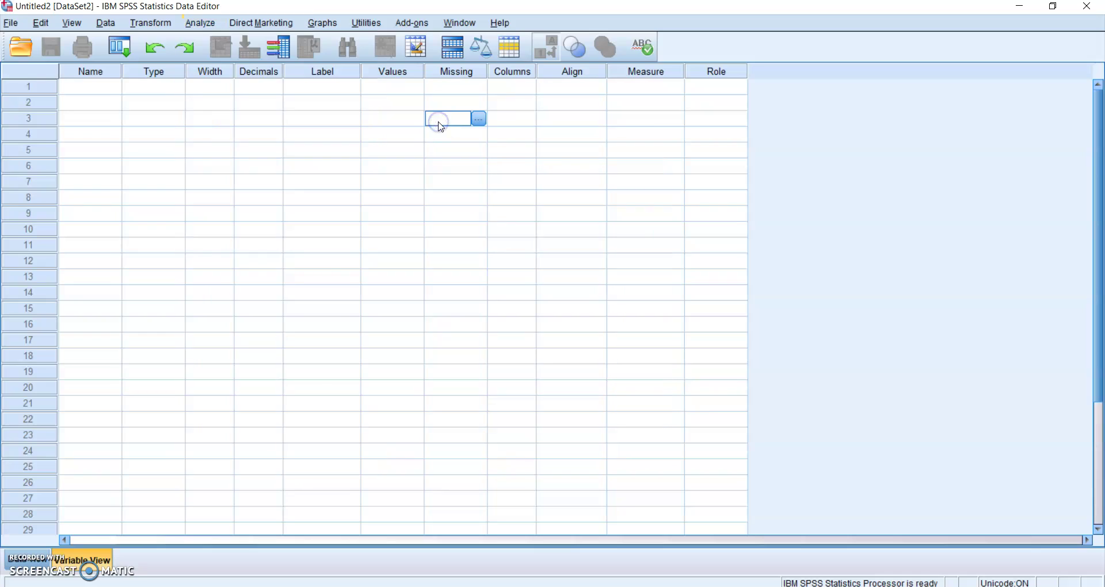
pyautogui.click(29, 563)
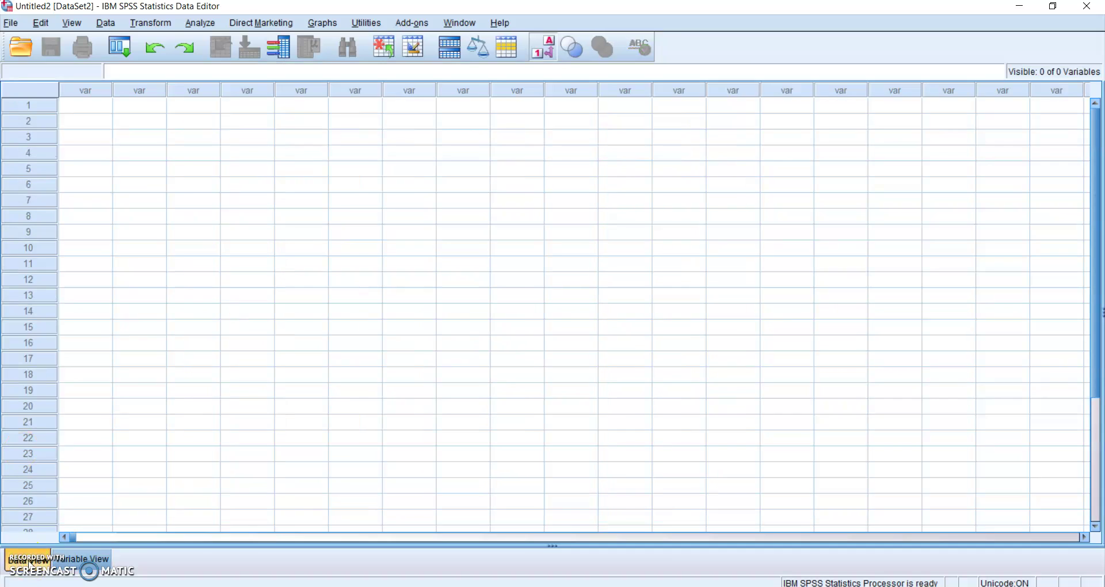
pyautogui.click(87, 558)
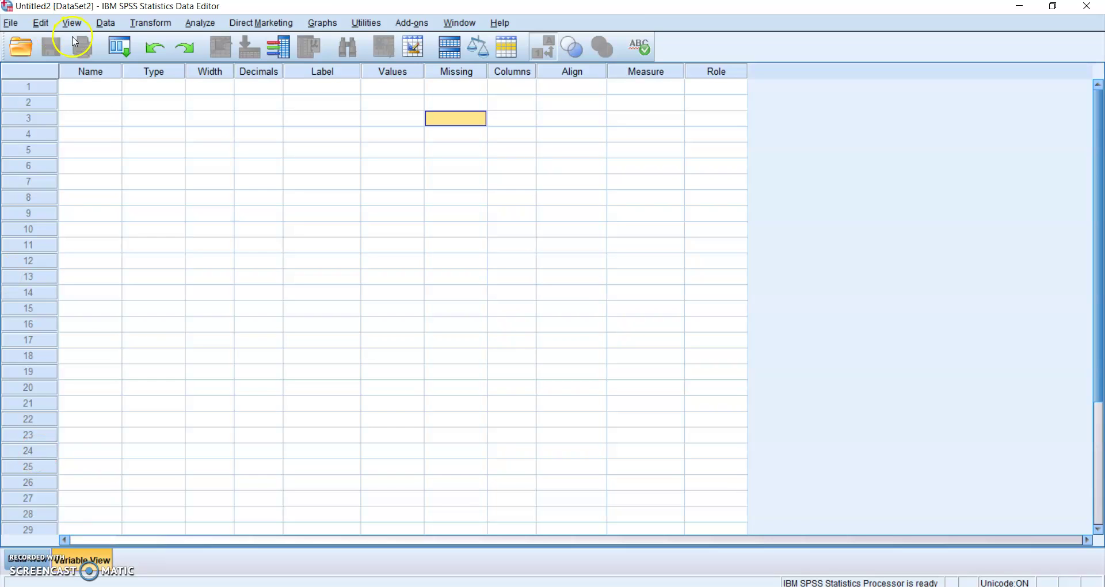
# Step: Name the first variable Gender, then append extra characters to the name
pyautogui.doubleClick(85, 88)
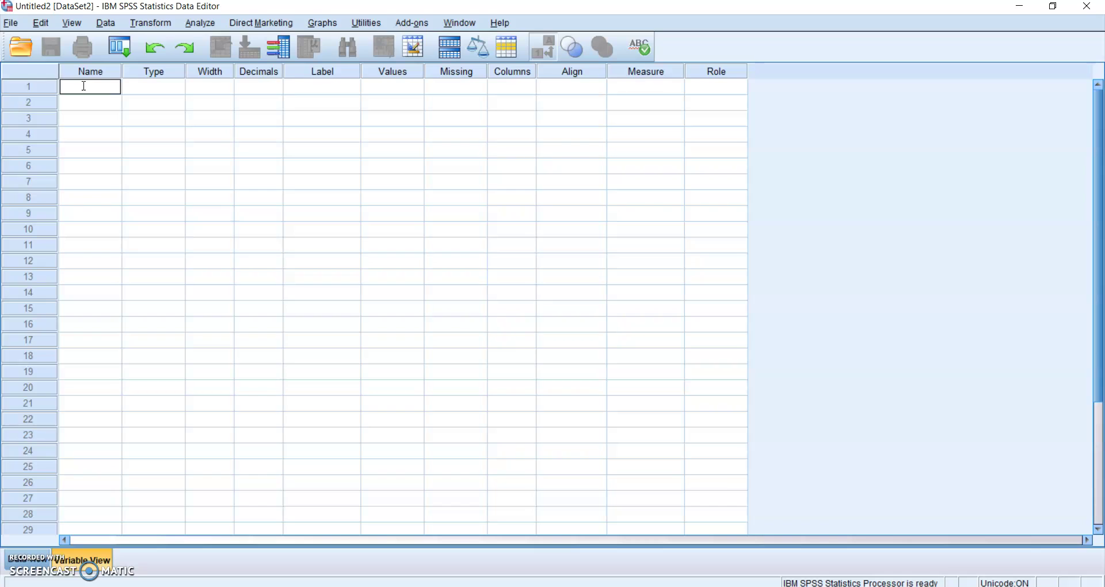
pyautogui.write('Gender')
pyautogui.click(144, 90)
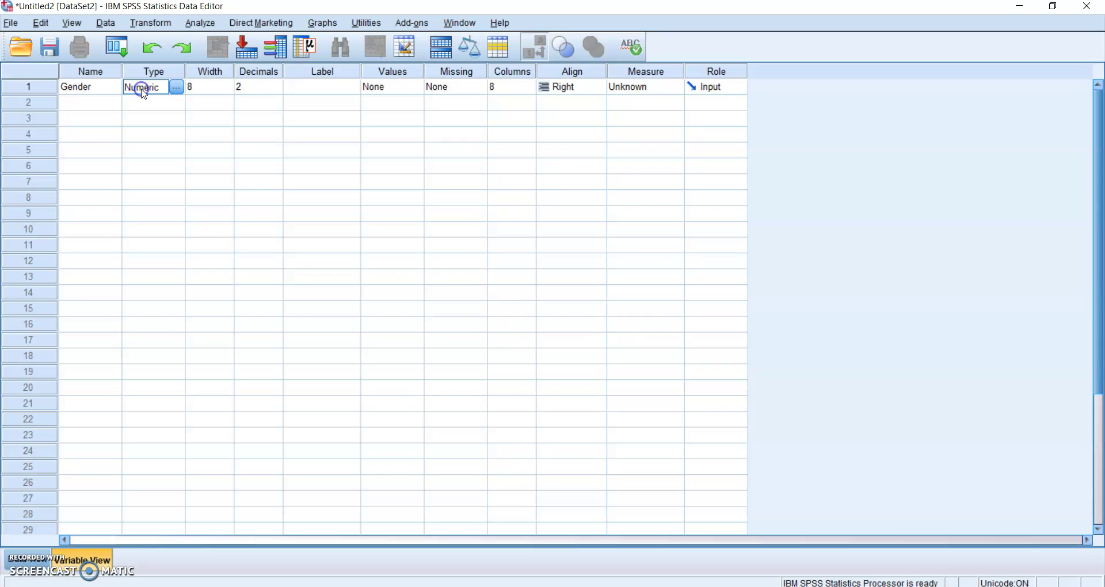
pyautogui.click(93, 90)
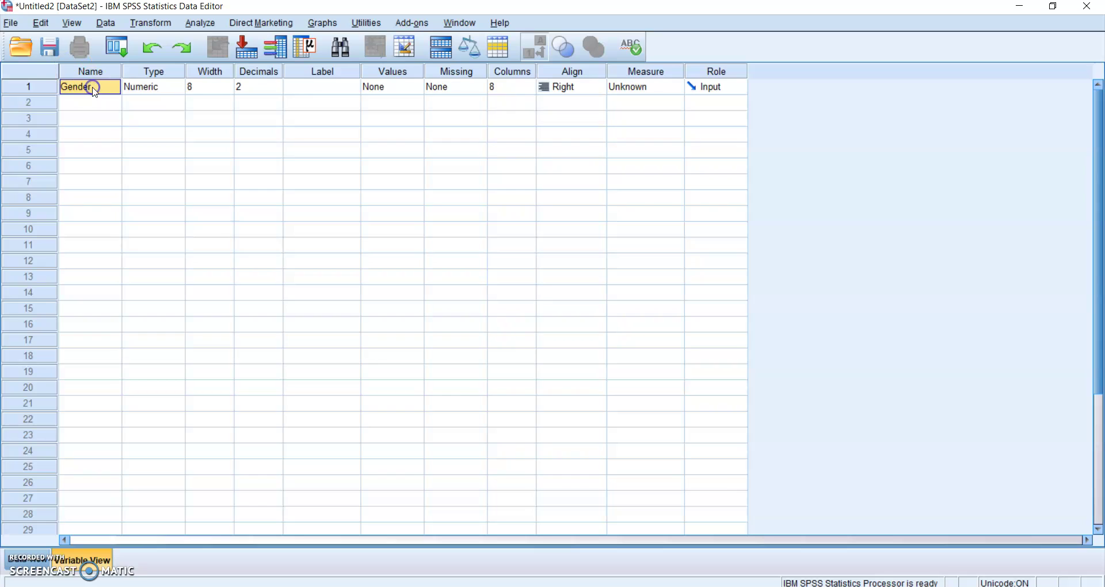
pyautogui.doubleClick(93, 87)
pyautogui.click(93, 88)
pyautogui.write('09eroo')
pyautogui.press('Return')
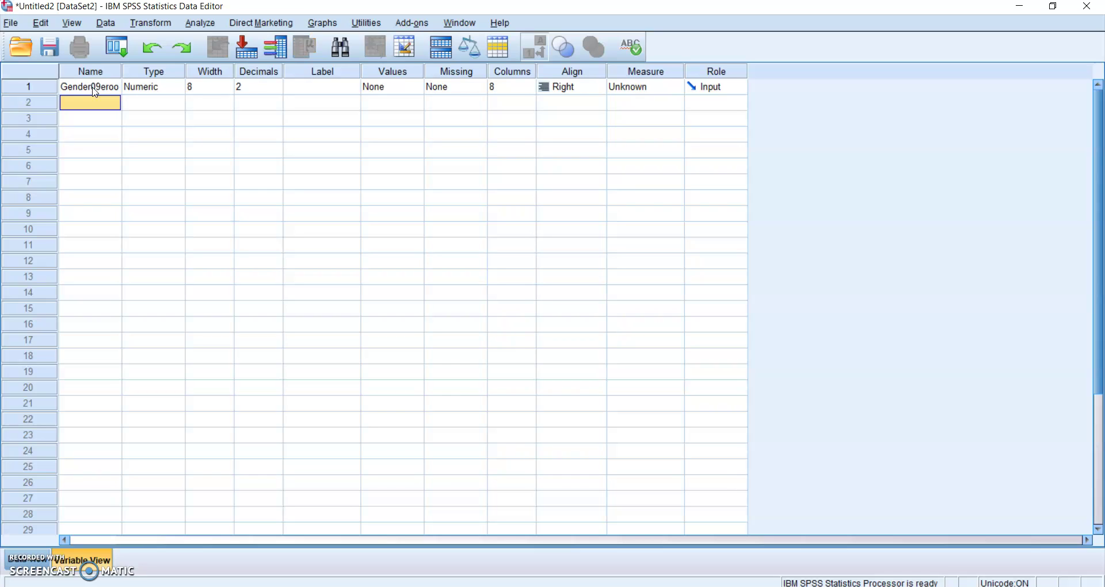
# Step: Trim the variable name and dismiss the illegal-character warning
pyautogui.click(102, 87)
pyautogui.click(104, 88)
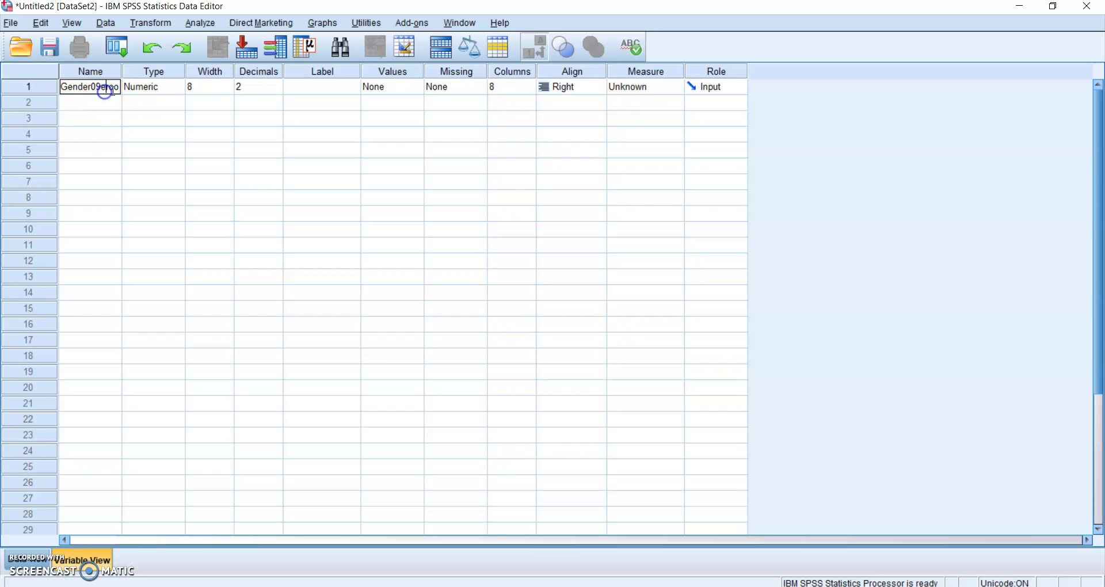
pyautogui.click(120, 87)
pyautogui.press('BackSpace')
pyautogui.press('Return')
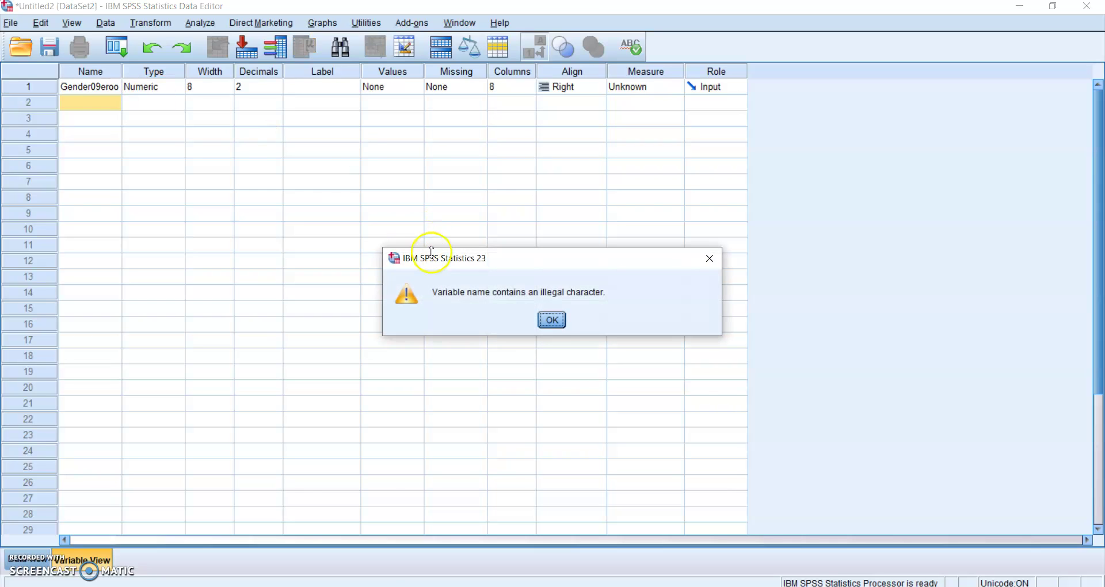
pyautogui.click(552, 321)
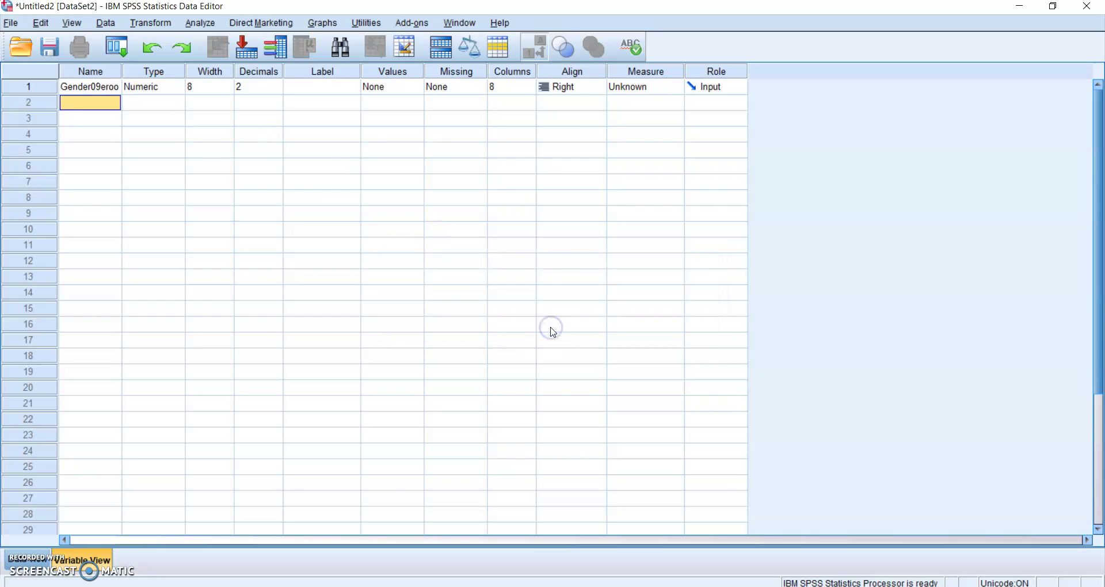
# Step: Correct the name to Gender_01, then strip the suffix back to Gender
pyautogui.click(72, 87)
pyautogui.click(95, 86)
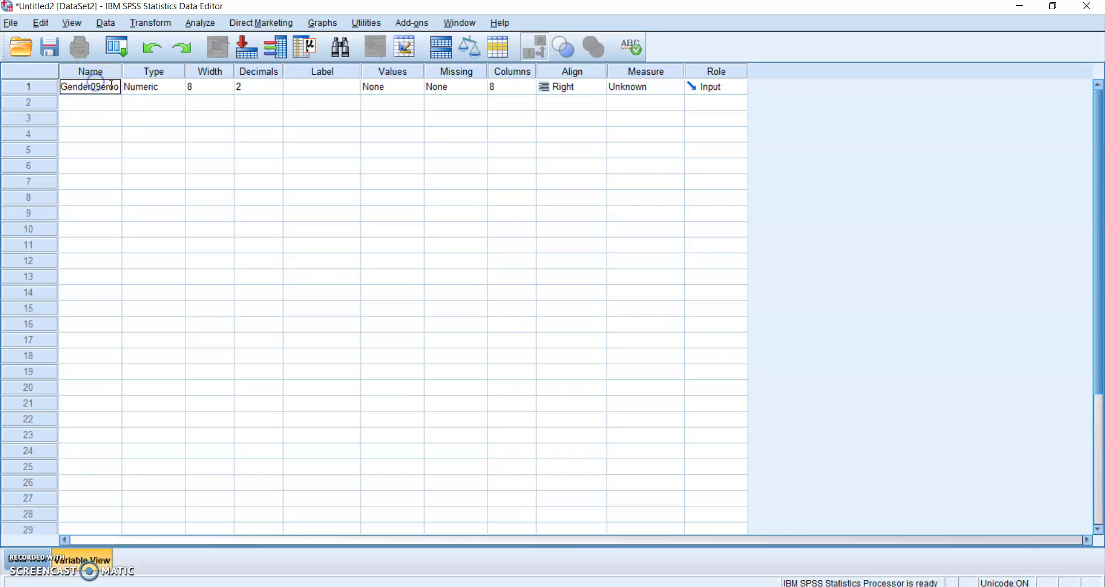
pyautogui.press('BackSpace')
pyautogui.press('BackSpace')
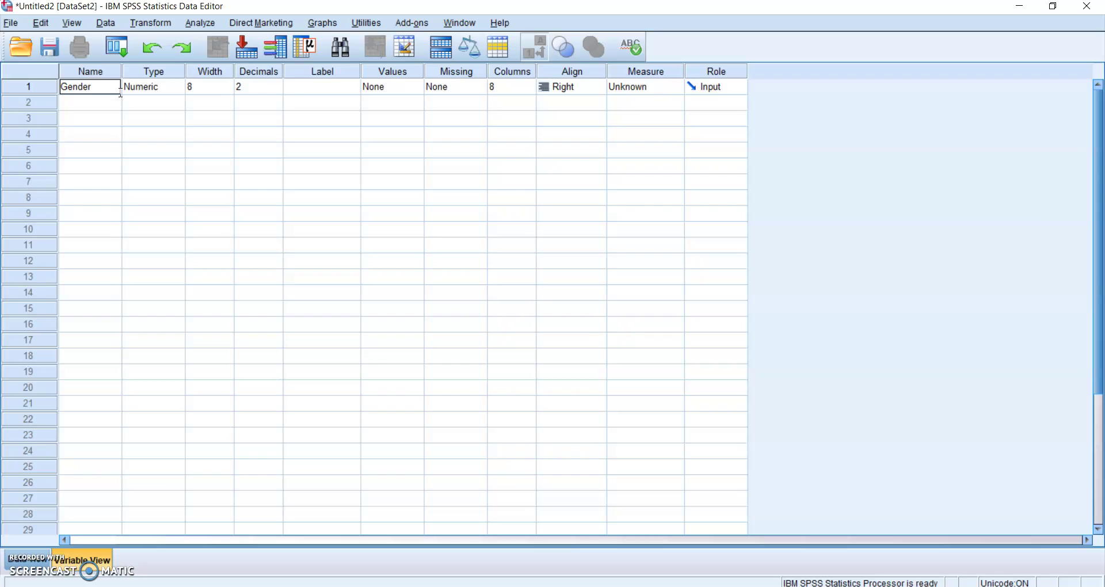
pyautogui.write('_01')
pyautogui.click(130, 149)
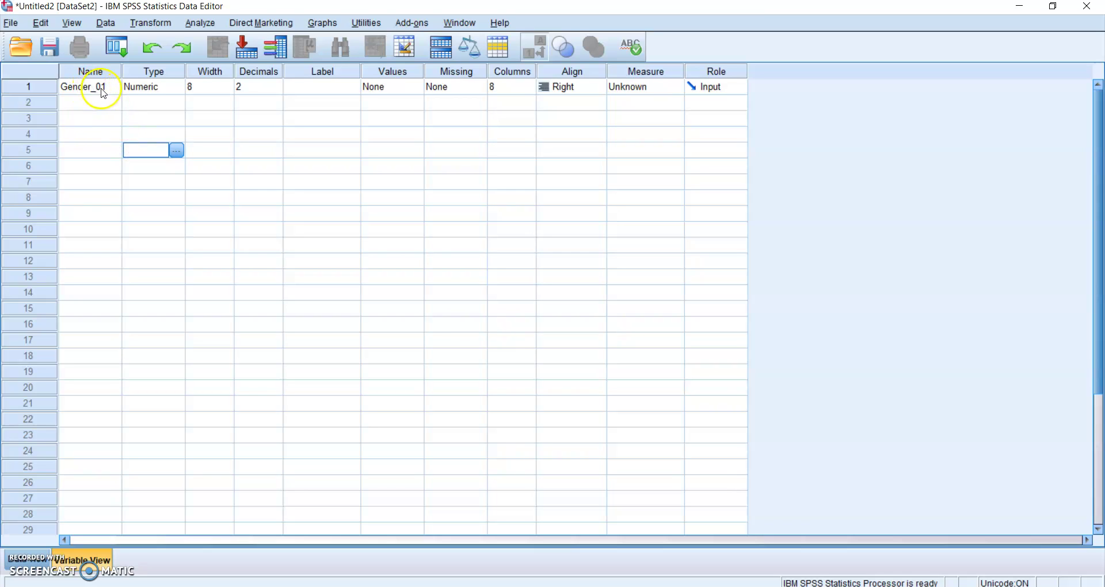
pyautogui.click(86, 67)
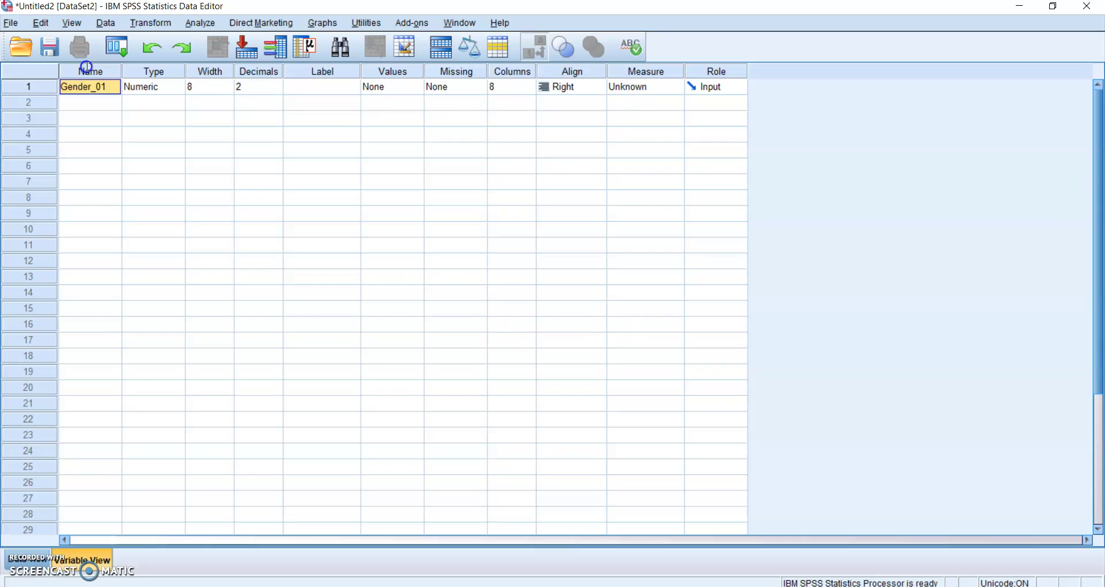
pyautogui.doubleClick(109, 85)
pyautogui.press('BackSpace')
pyautogui.press('BackSpace')
pyautogui.press('BackSpace')
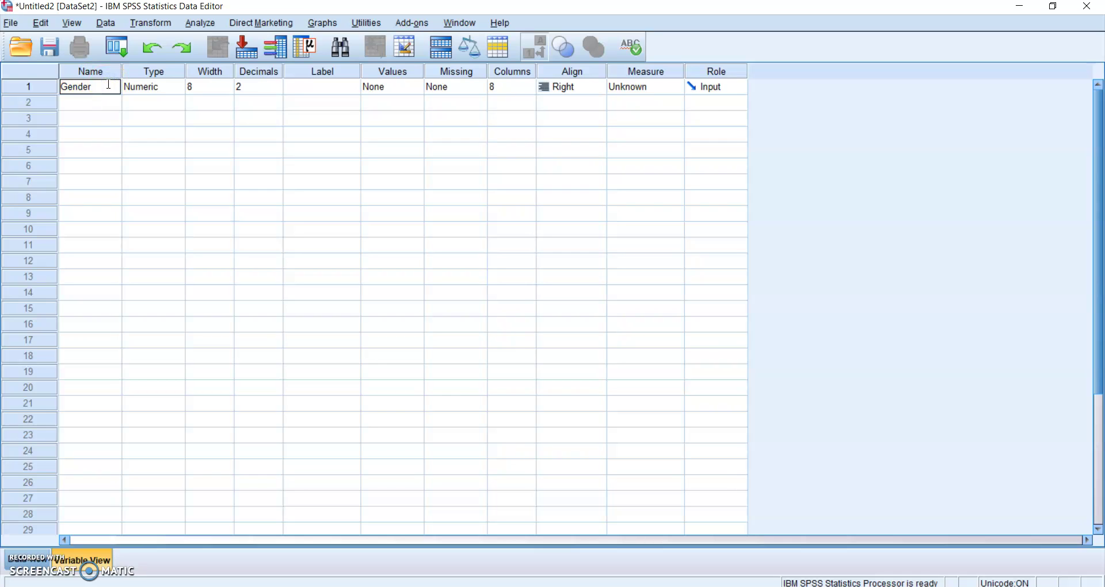
# Step: Keep Gender as a Numeric variable and raise its width to 9
pyautogui.click(165, 91)
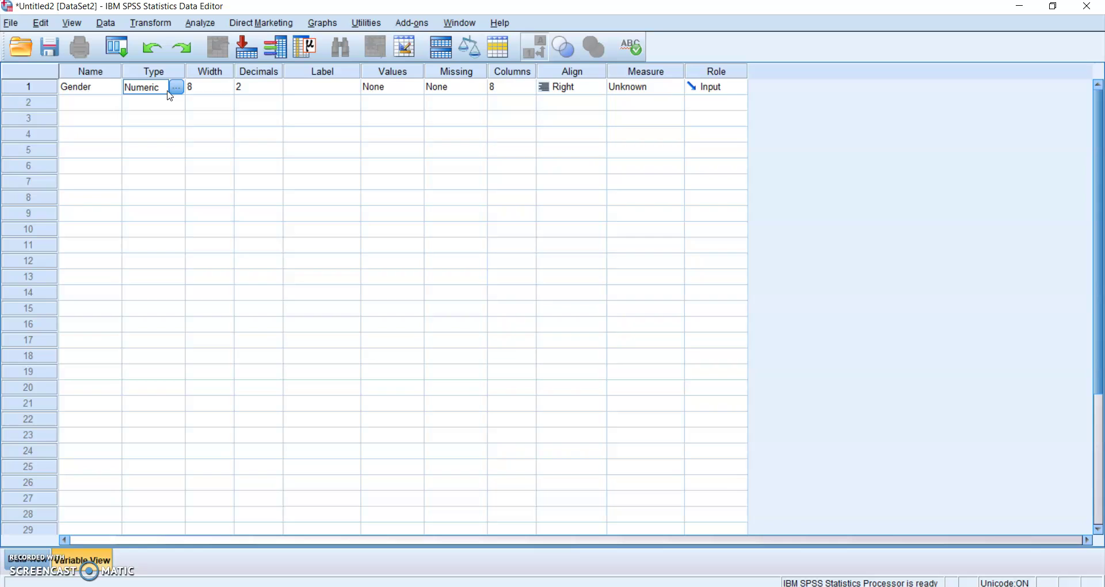
pyautogui.click(173, 89)
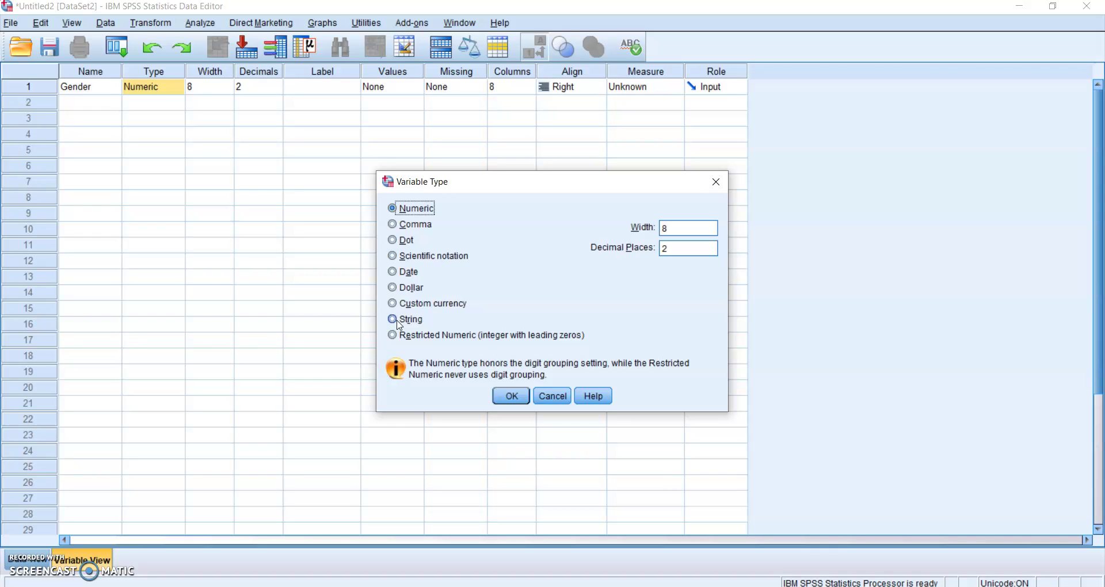
pyautogui.click(513, 395)
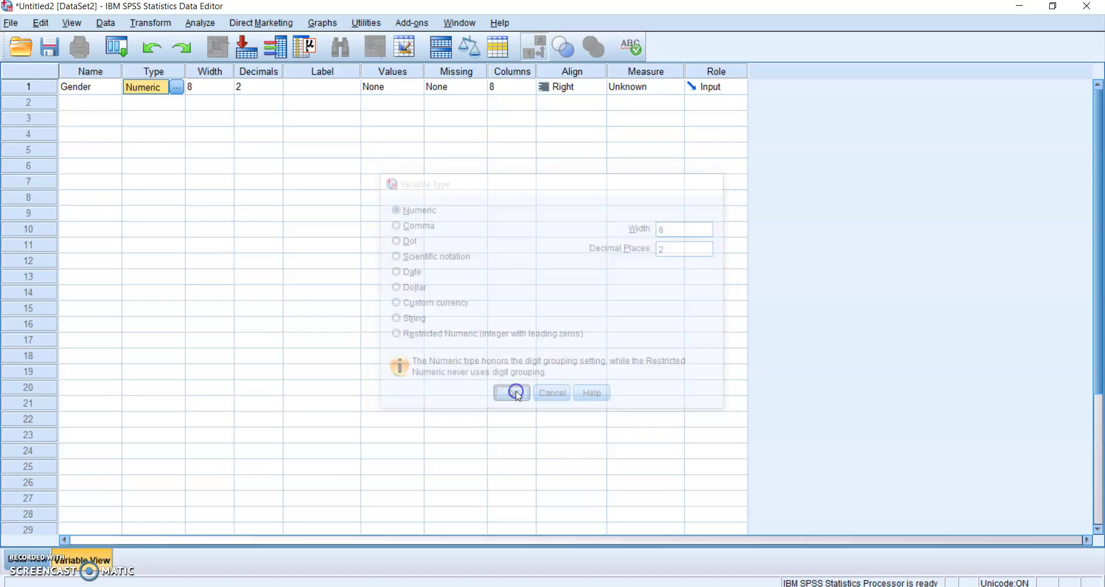
pyautogui.click(219, 87)
pyautogui.click(229, 85)
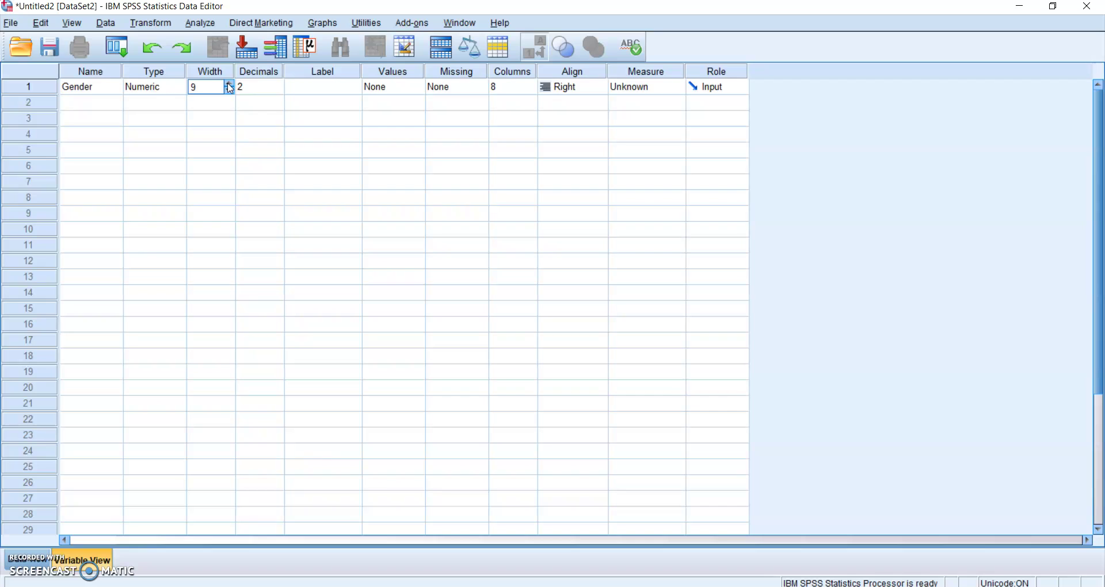
# Step: Set Gender's decimal places to 0 and give it the label Gender
pyautogui.click(267, 87)
pyautogui.click(280, 89)
pyautogui.click(279, 91)
pyautogui.click(278, 91)
pyautogui.click(279, 91)
pyautogui.click(339, 91)
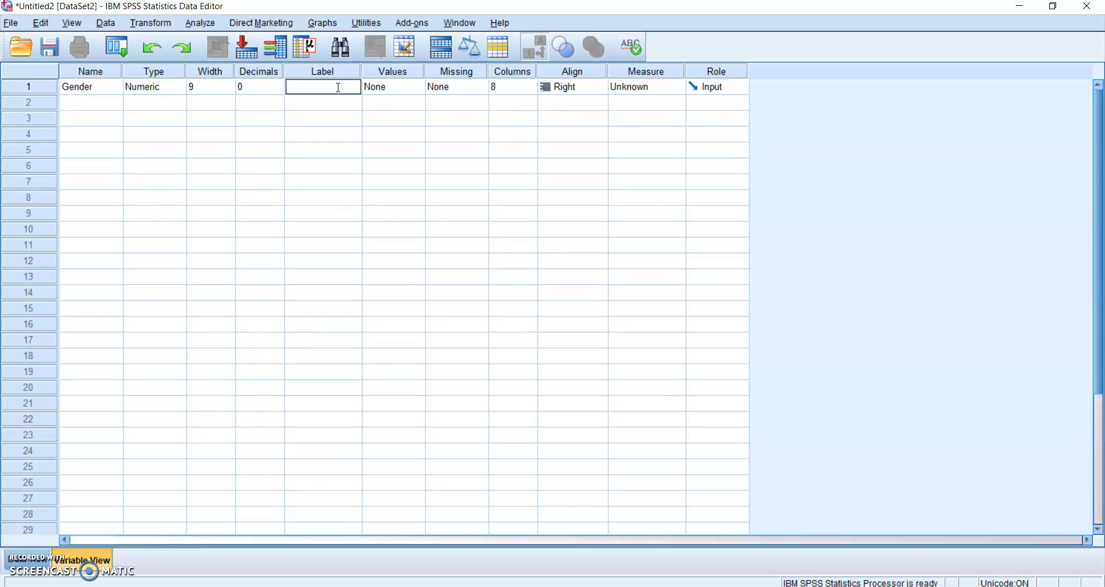
pyautogui.write('Gender')
# Step: Add value labels 1 = Male and 2 = Female to Gender and apply them
pyautogui.click(411, 90)
pyautogui.click(412, 89)
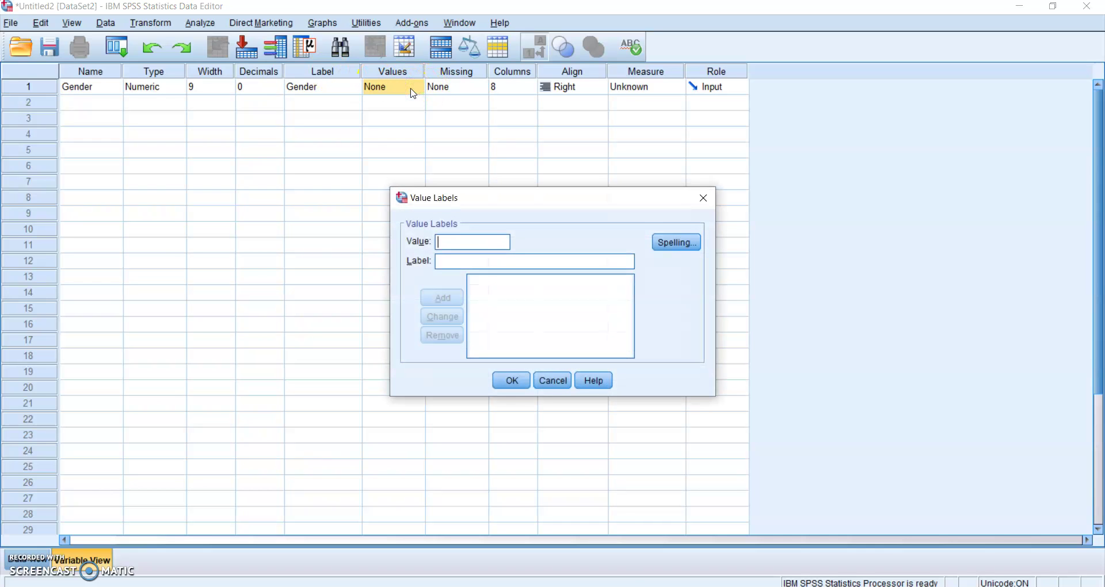
pyautogui.click(443, 243)
pyautogui.write('1')
pyautogui.click(444, 262)
pyautogui.write('M')
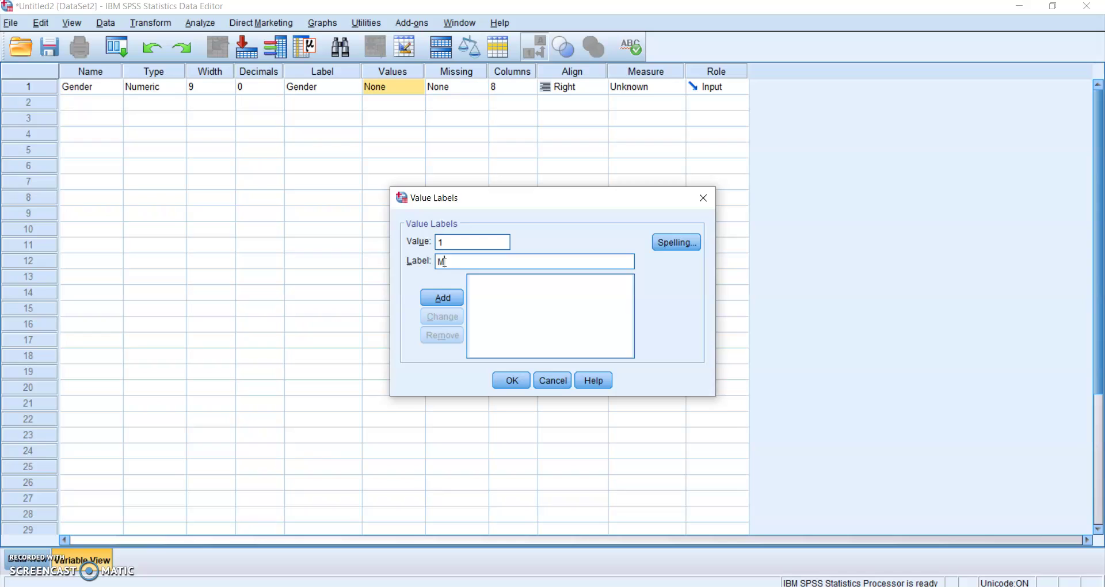
pyautogui.write('ale')
pyautogui.click(447, 299)
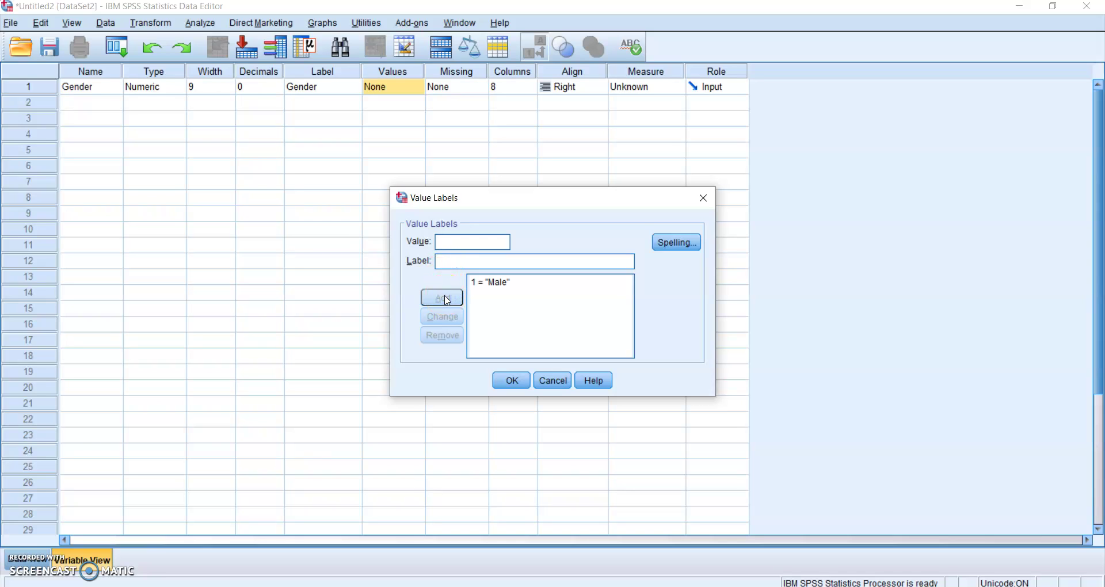
pyautogui.write('2')
pyautogui.click(457, 266)
pyautogui.write('Female')
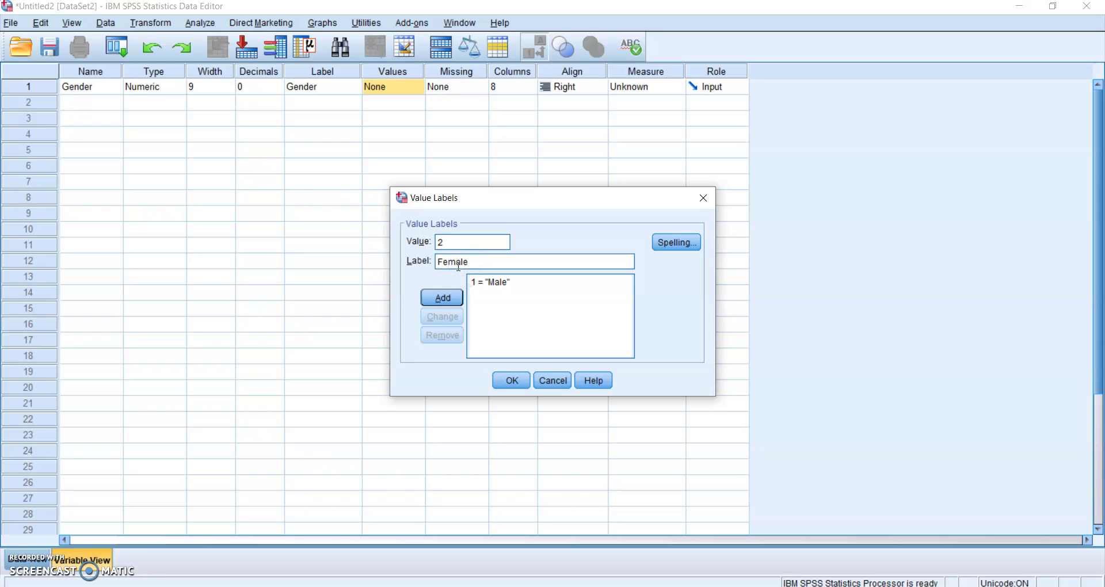
pyautogui.click(441, 298)
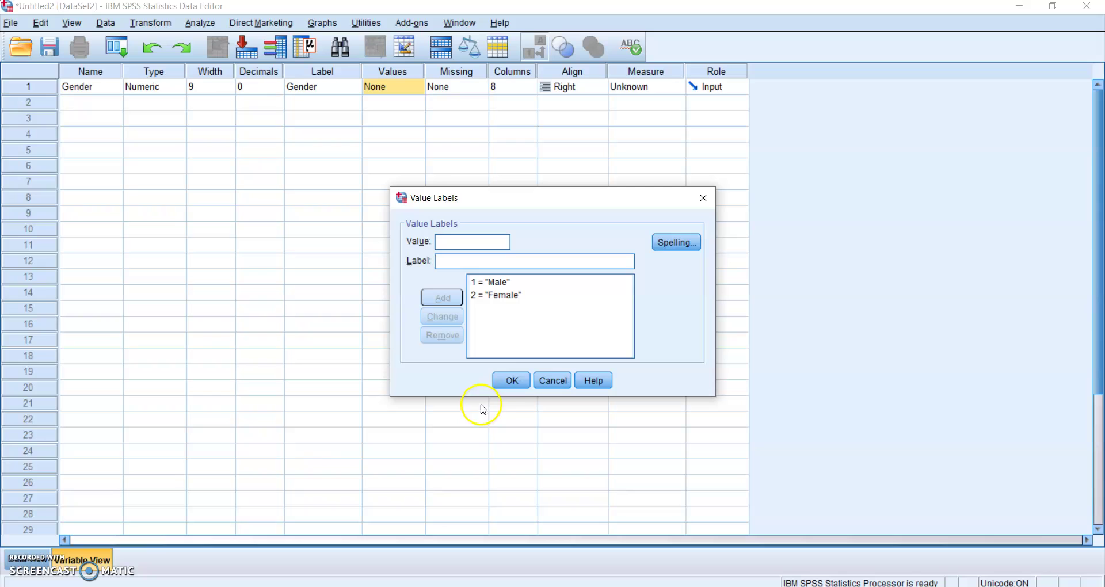
pyautogui.click(511, 383)
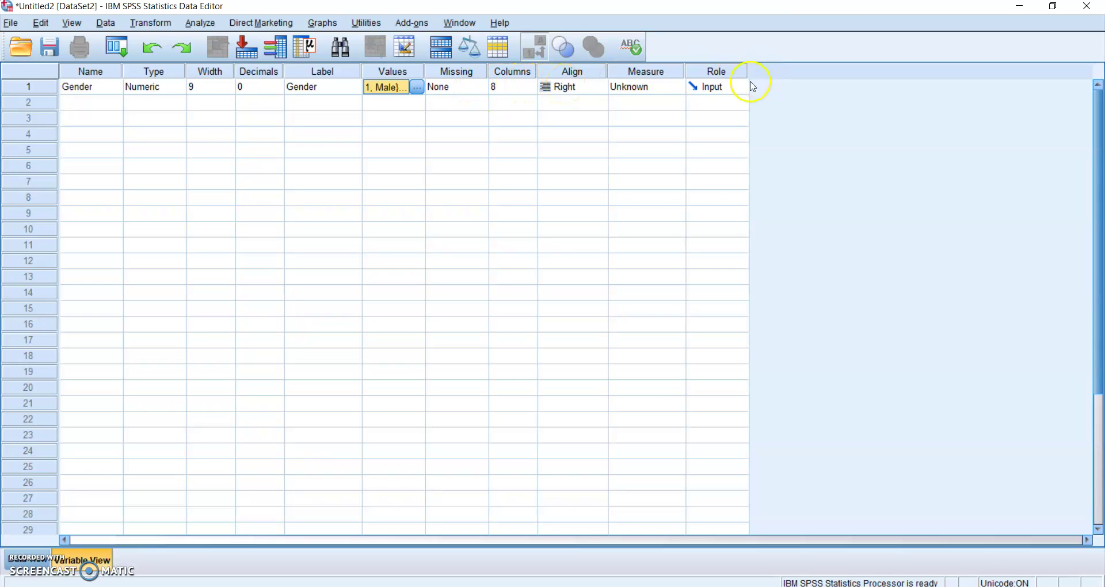
# Step: Change Gender's Measure setting to Nominal
pyautogui.click(660, 88)
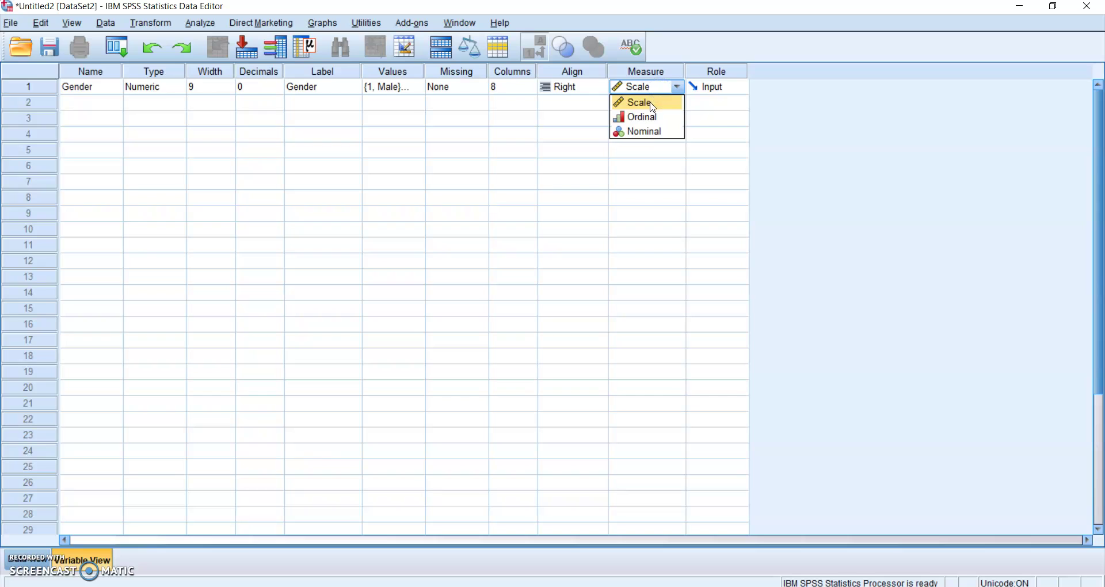
pyautogui.click(648, 138)
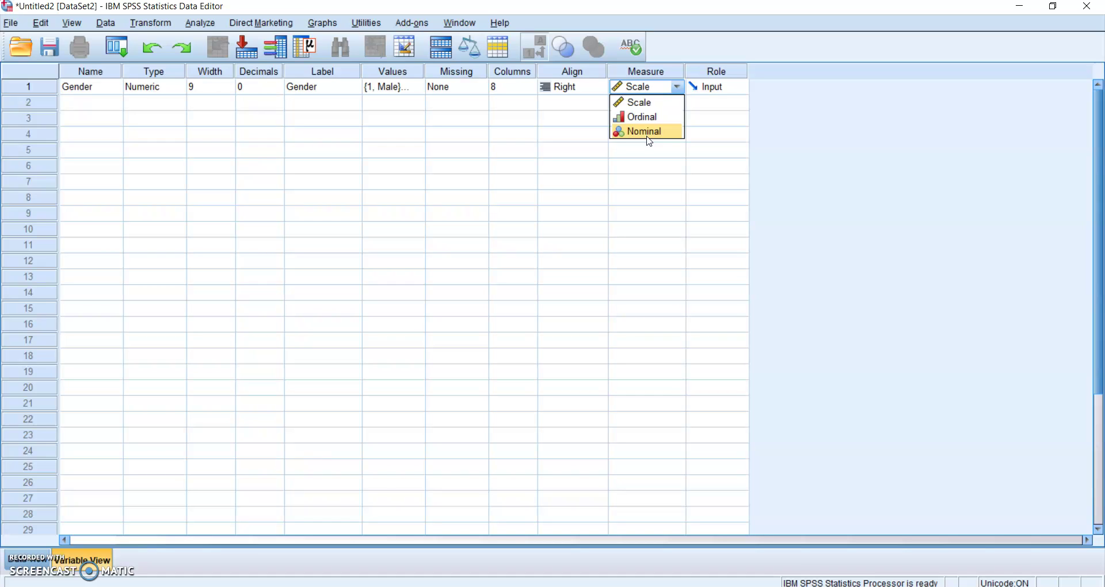
pyautogui.click(649, 137)
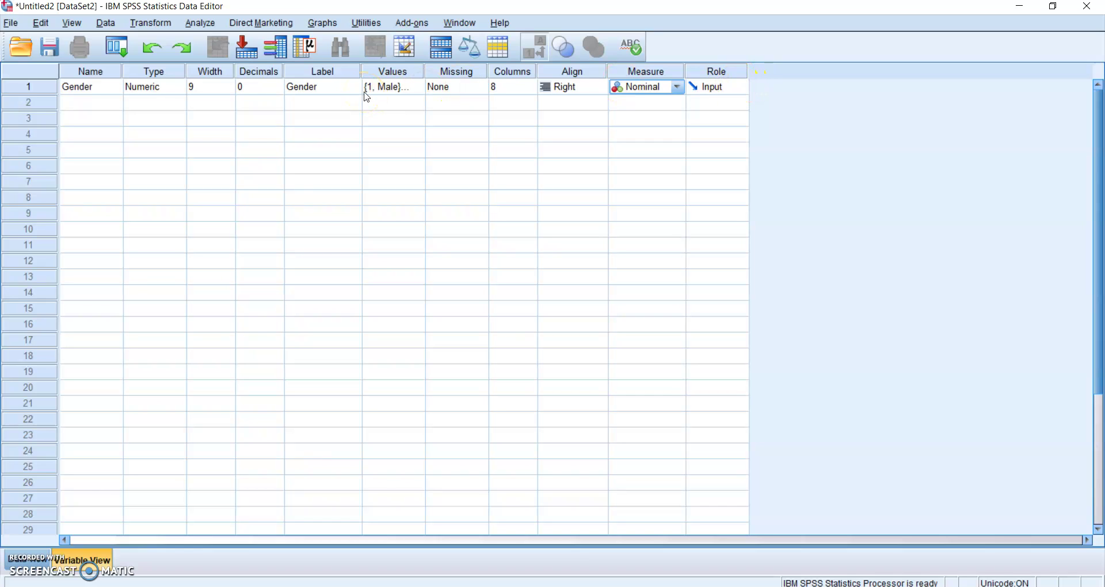
# Step: Add variable Age in row 2 with 0 decimals, labelled 'Age of the Respondents'
pyautogui.click(90, 103)
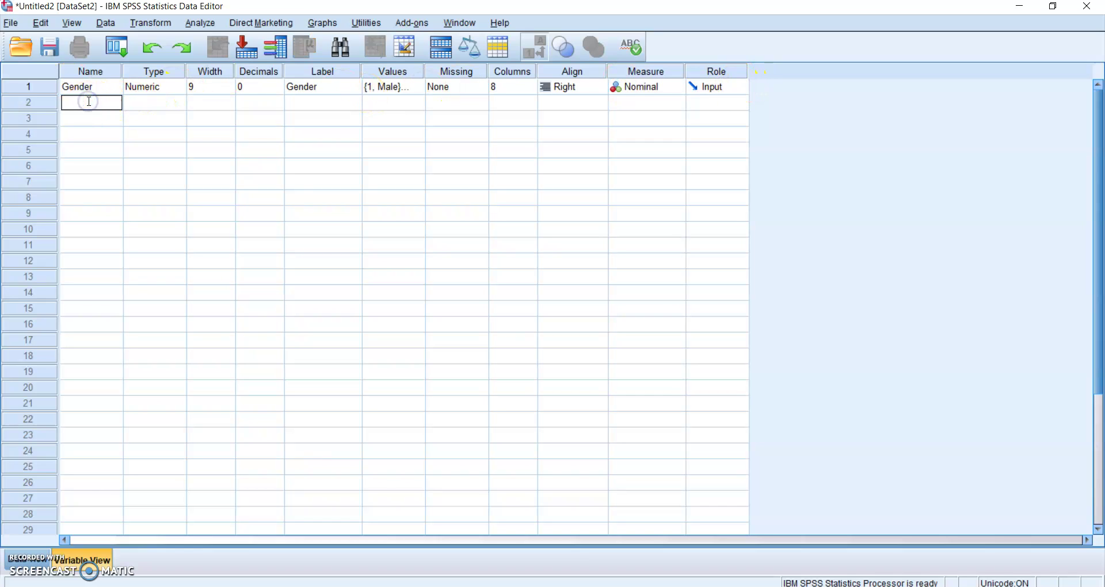
pyautogui.write('Age')
pyautogui.click(154, 107)
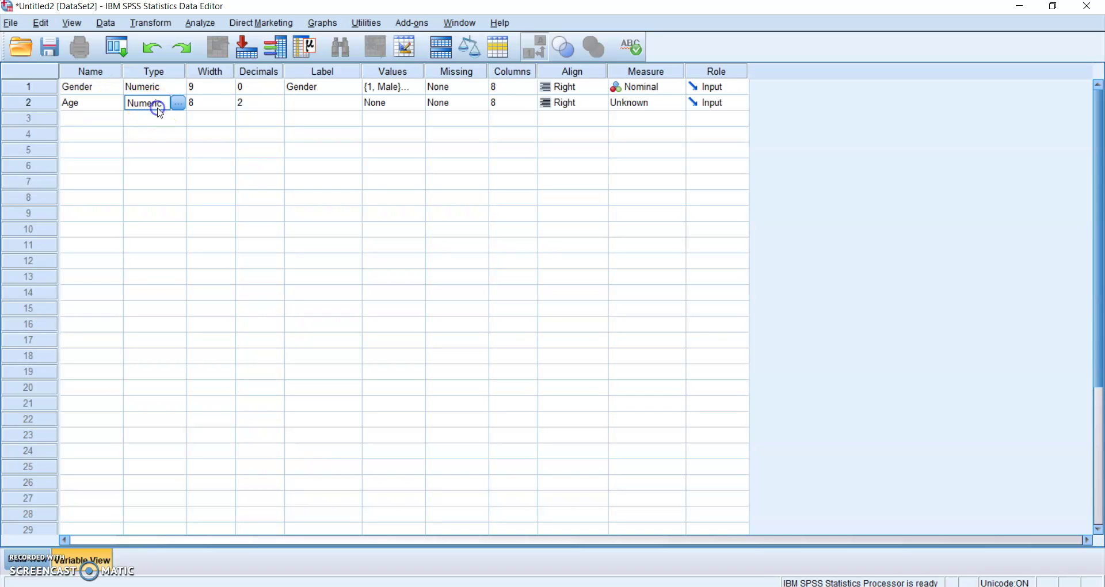
pyautogui.click(264, 103)
pyautogui.click(280, 109)
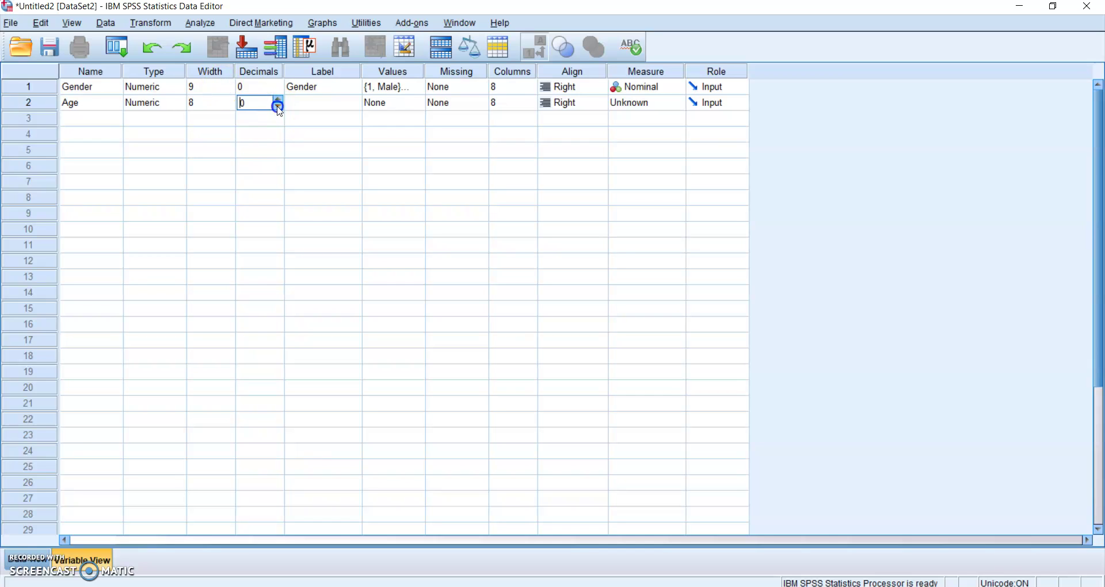
pyautogui.click(280, 110)
pyautogui.click(308, 110)
pyautogui.write('Age')
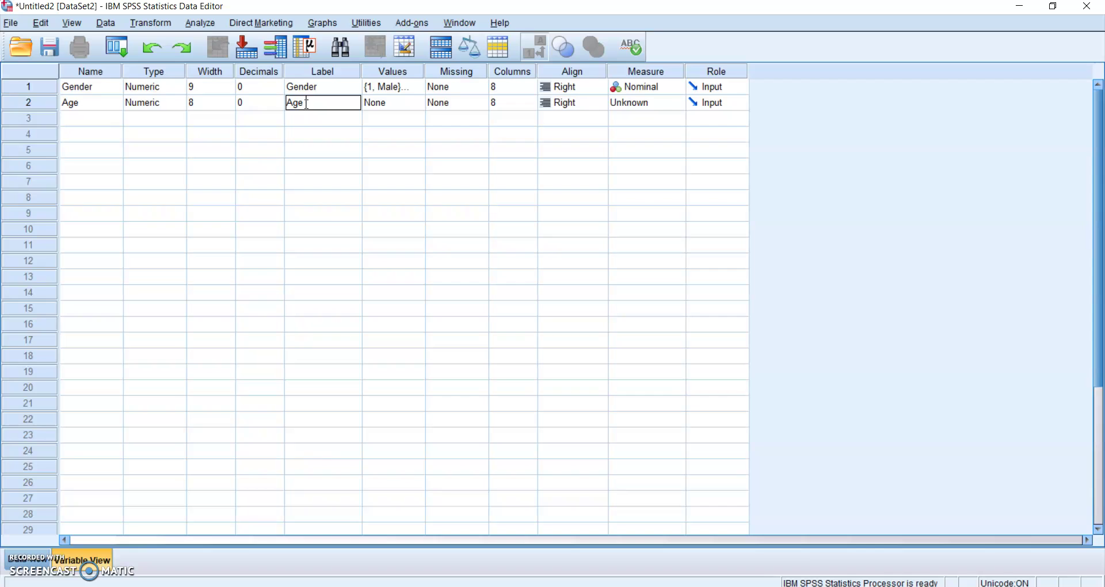
pyautogui.write(' of the Respondents')
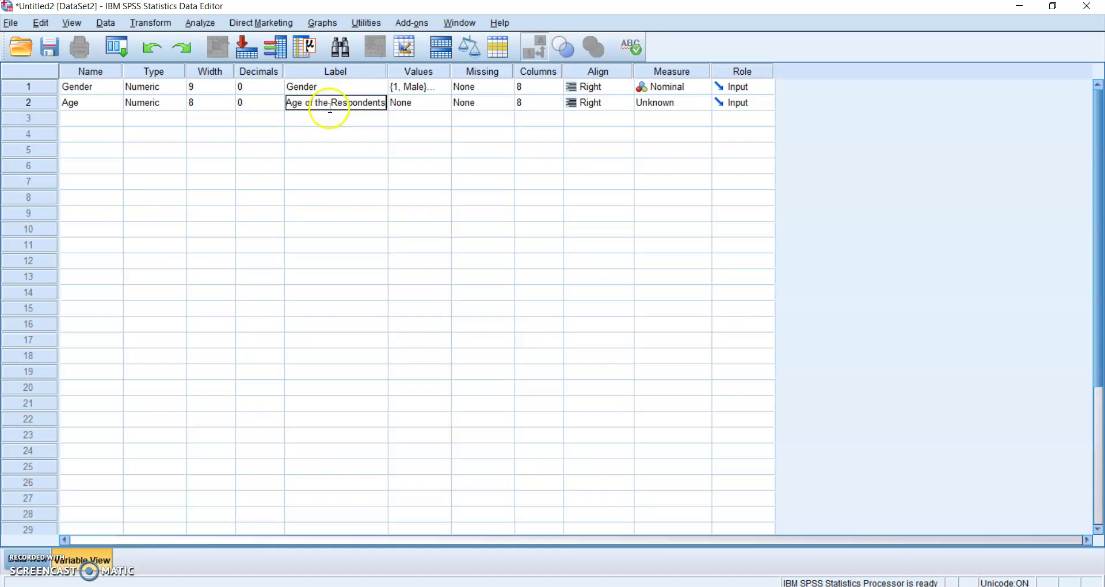
# Step: Open Age's value labels and add 1 = <20 yrs
pyautogui.click(428, 108)
pyautogui.click(444, 106)
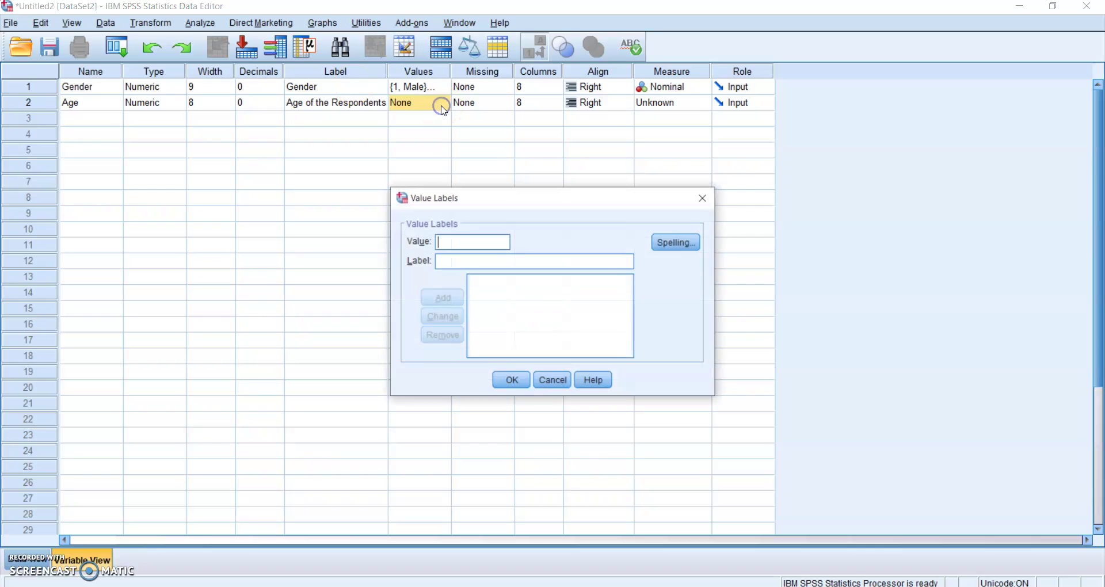
pyautogui.click(444, 247)
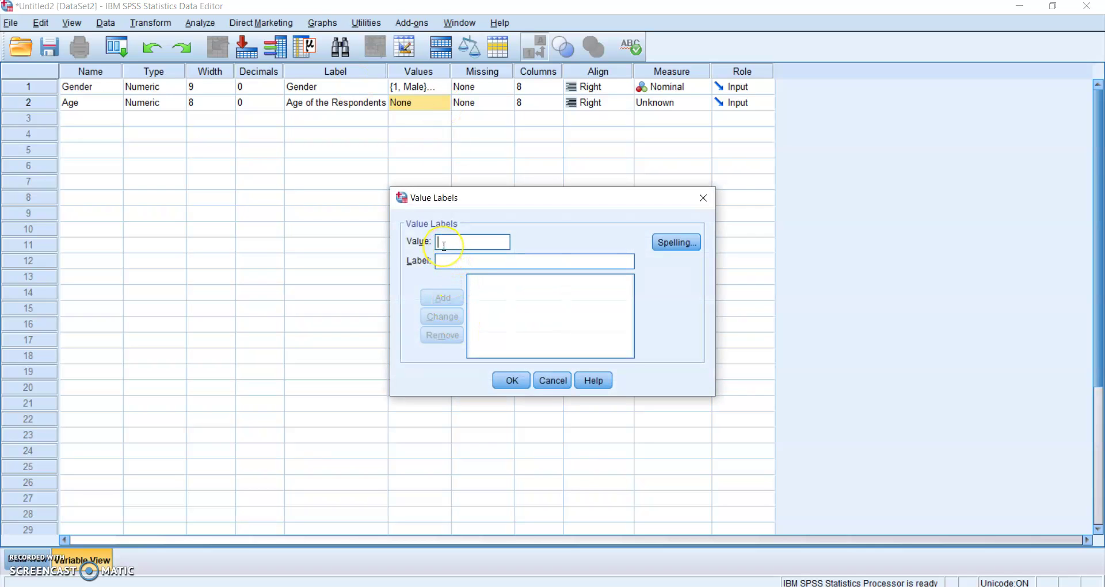
pyautogui.write('1')
pyautogui.click(446, 262)
pyautogui.write('<20')
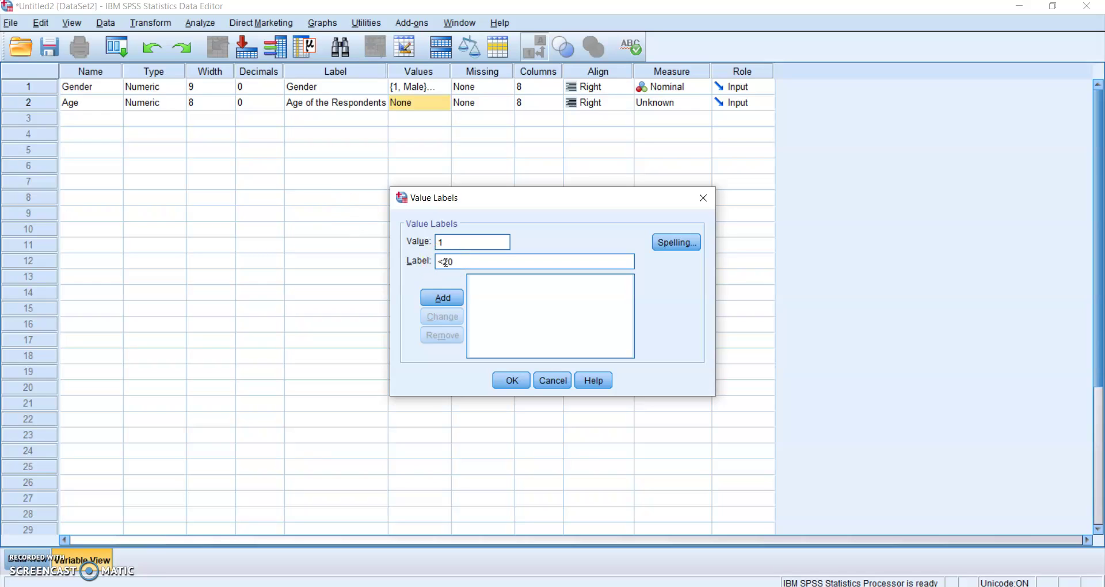
pyautogui.write(' yrs')
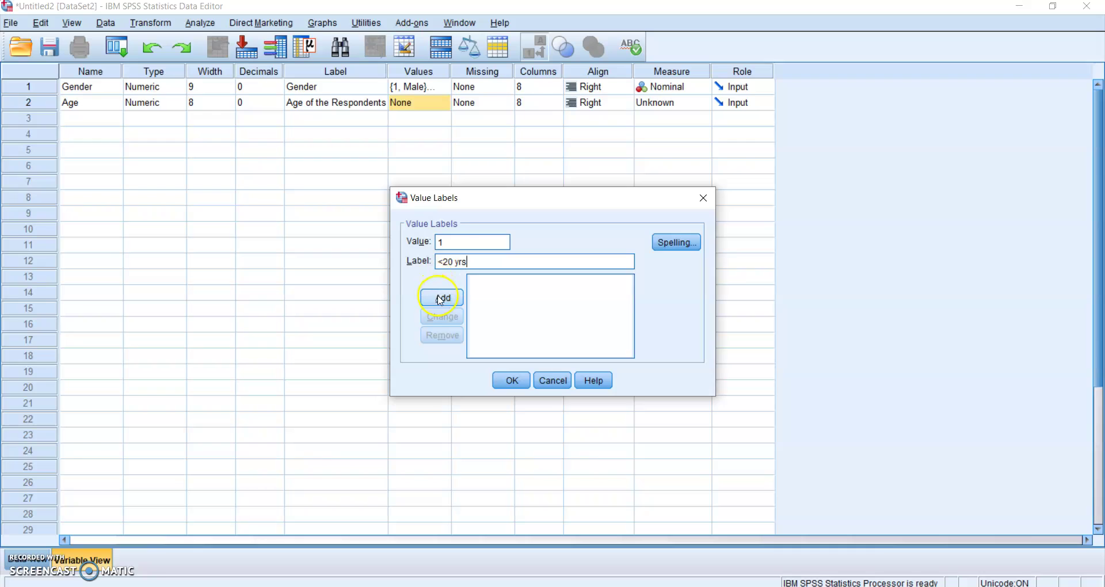
pyautogui.click(442, 297)
# Step: Add 2 = 20-40yrs and 3 = >40yrs to Age's value labels
pyautogui.write('2')
pyautogui.click(454, 262)
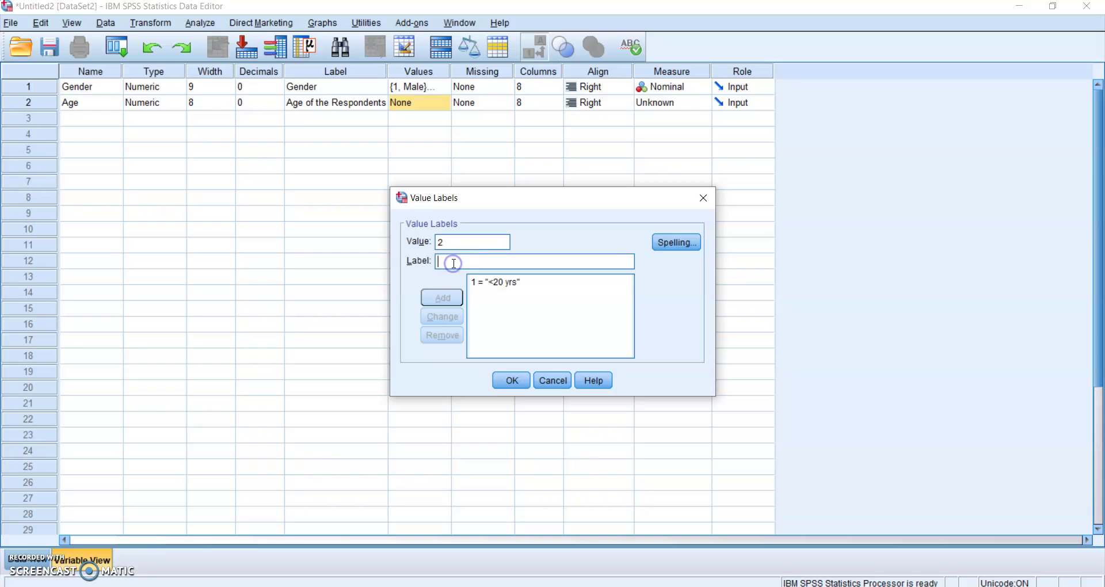
pyautogui.write('20-40')
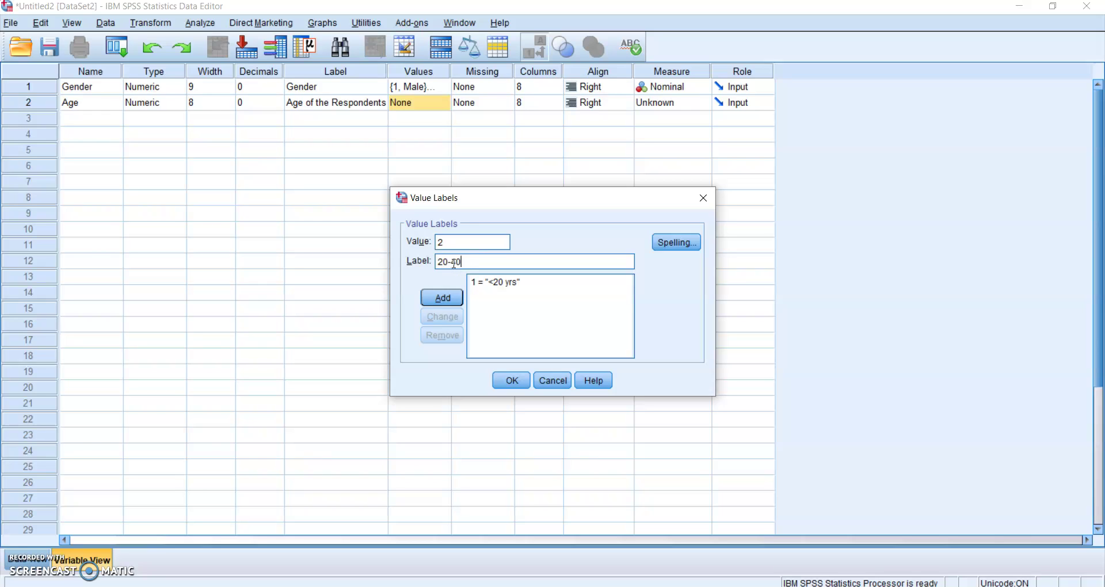
pyautogui.write('yrs')
pyautogui.click(447, 299)
pyautogui.write('3')
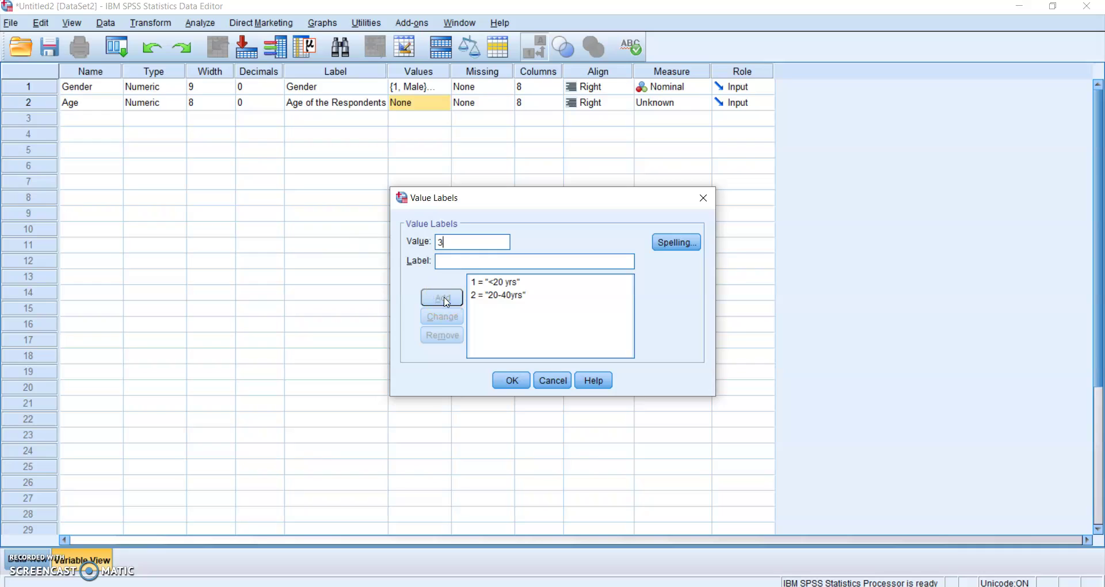
pyautogui.click(453, 263)
pyautogui.write('>40yrs')
pyautogui.click(441, 298)
# Step: Confirm Age's value labels 1 = <20 yrs, 2 = 20-40yrs, 3 = >40yrs with OK
pyautogui.click(512, 381)
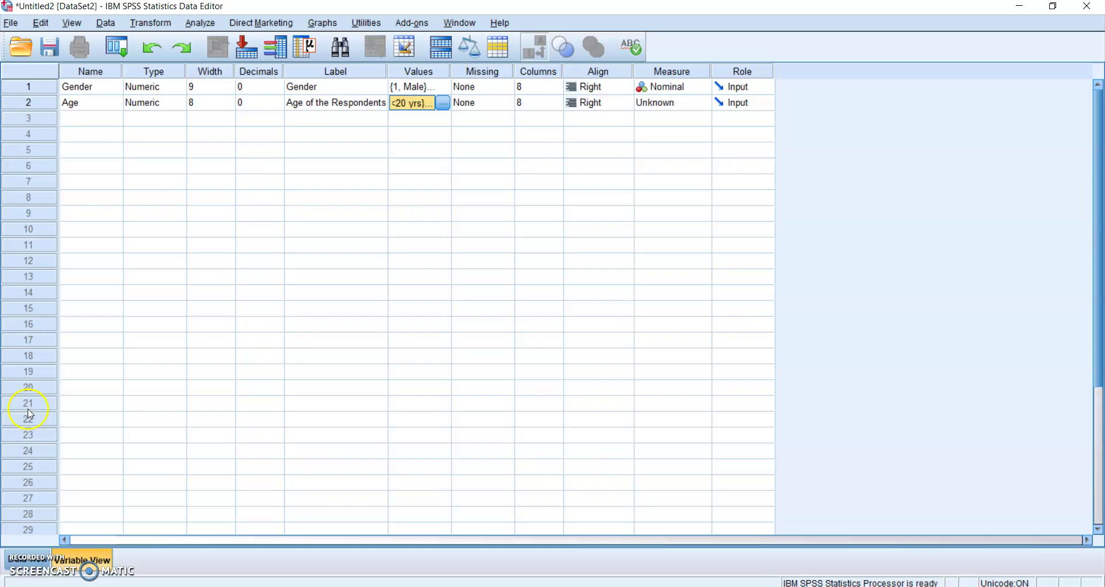
# Step: Switch to Data View and step through the Gender column, ending on respondent 1
pyautogui.click(38, 561)
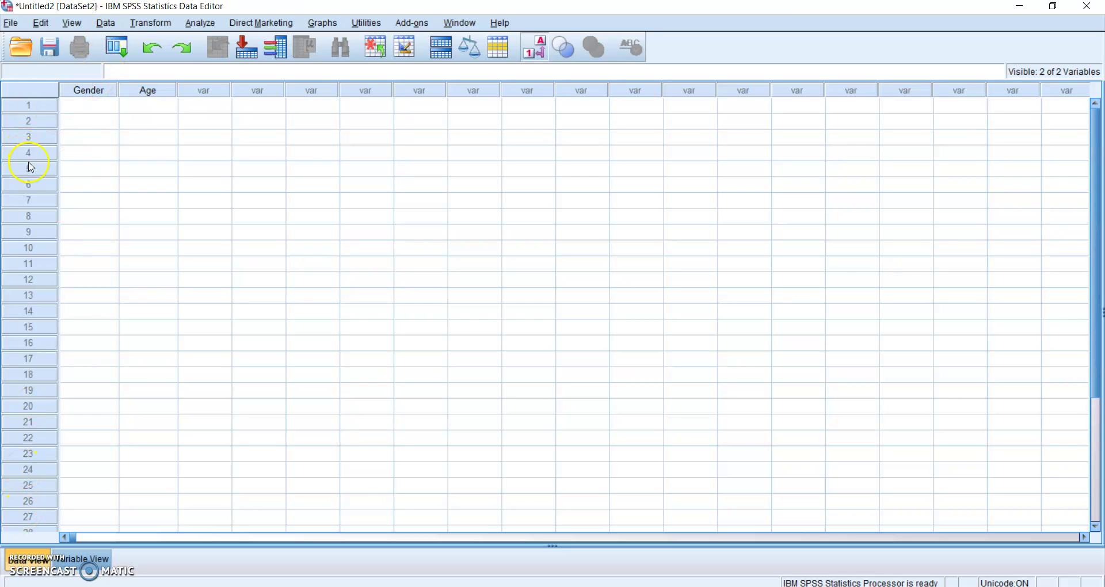
pyautogui.click(78, 109)
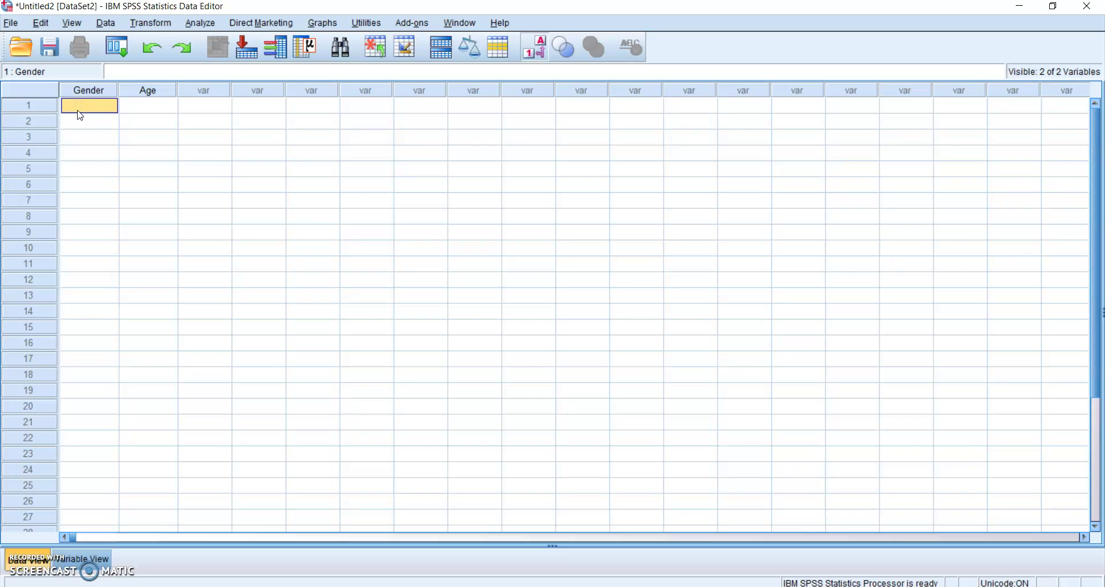
pyautogui.press('Down')
pyautogui.press('Up')
pyautogui.press('Down')
pyautogui.press('Down')
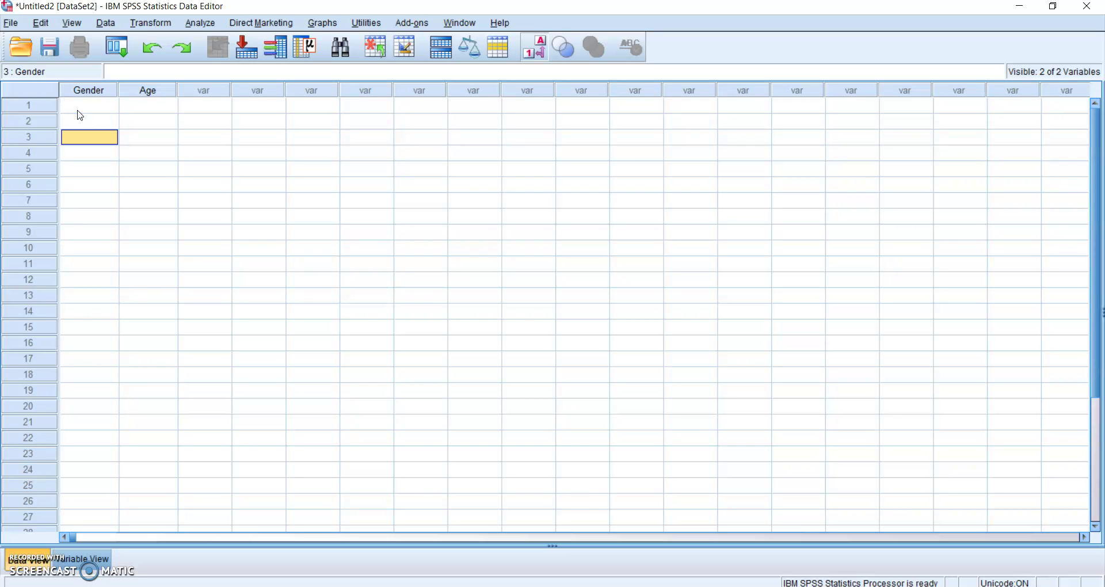
pyautogui.press('Down')
pyautogui.press('Down')
pyautogui.press('Down')
pyautogui.press('Down')
pyautogui.press('Down')
pyautogui.press('Down')
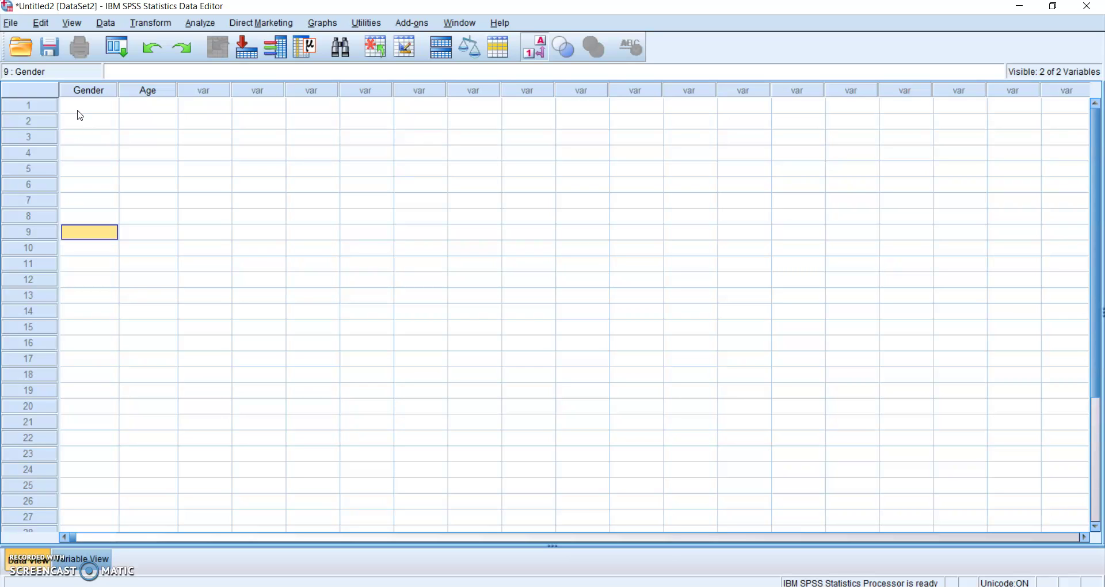
pyautogui.click(83, 106)
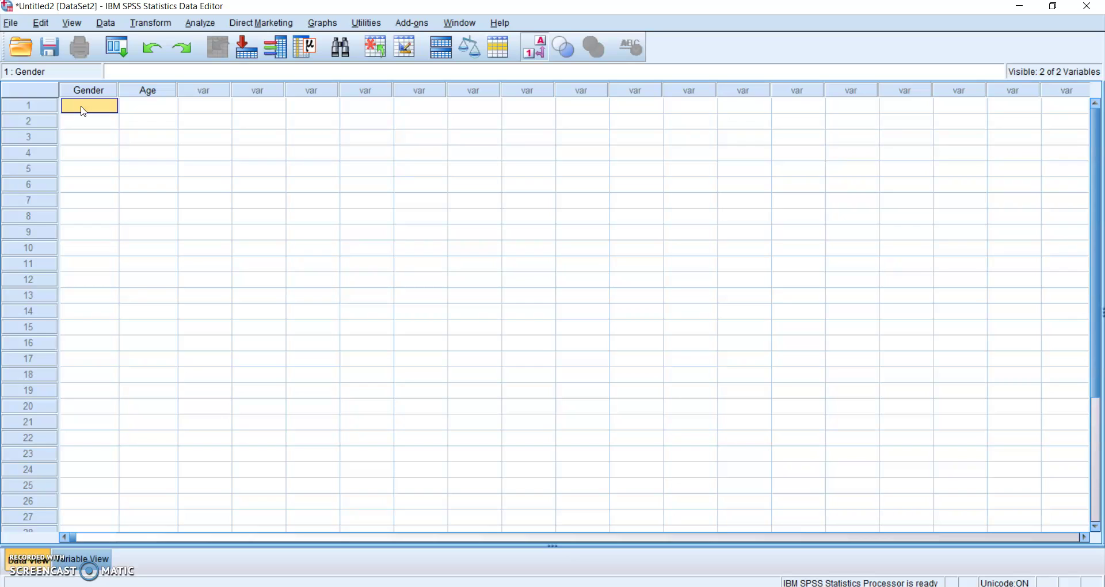
# Step: Enter Female as respondent 1's Gender, toggling value label display off and on
pyautogui.write('f')
pyautogui.click(105, 137)
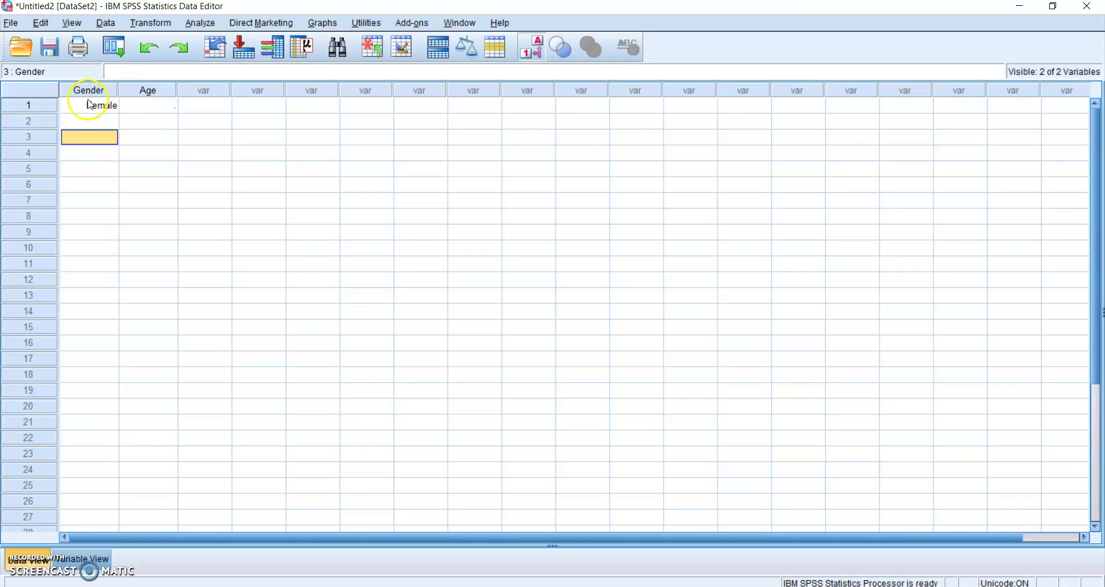
pyautogui.click(69, 24)
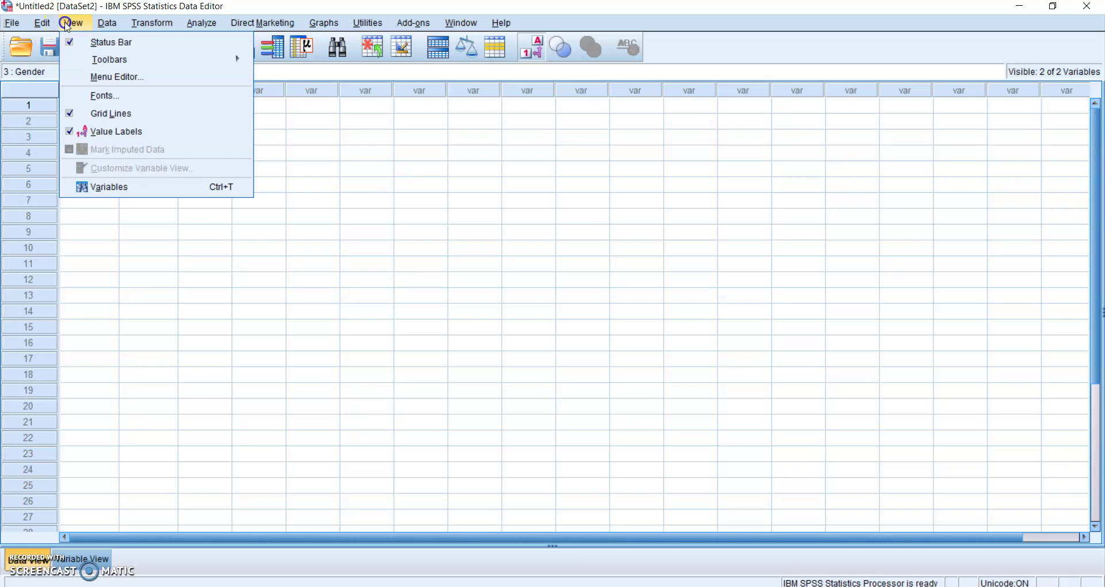
pyautogui.click(75, 133)
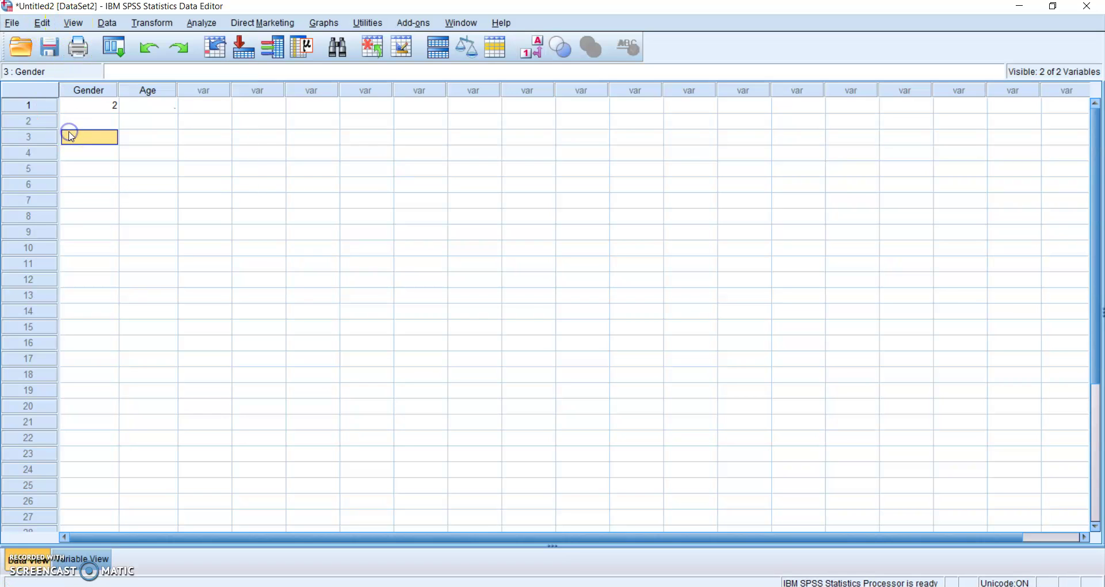
pyautogui.click(110, 105)
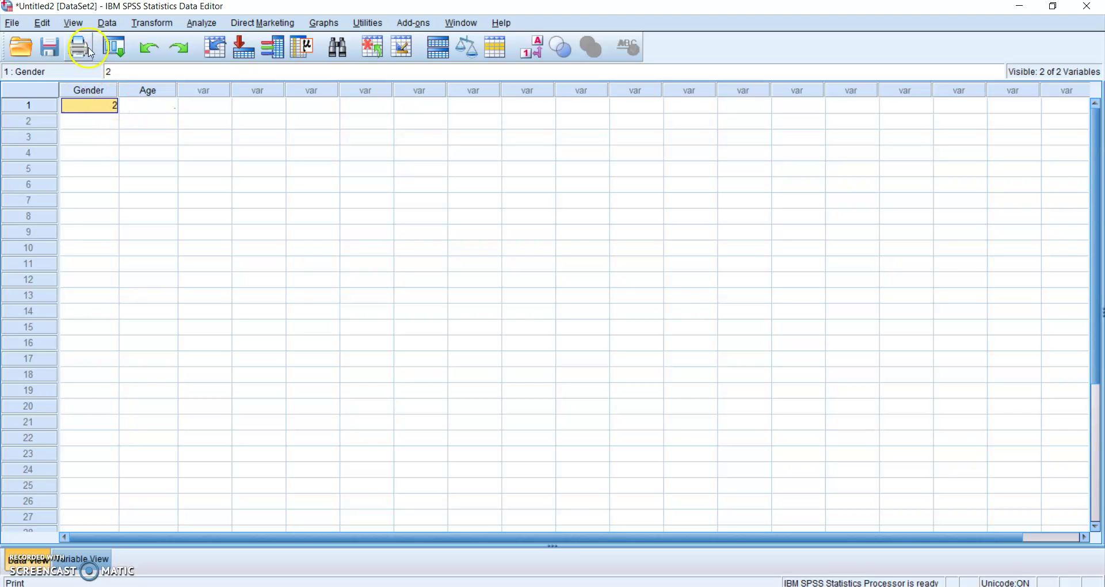
pyautogui.click(73, 23)
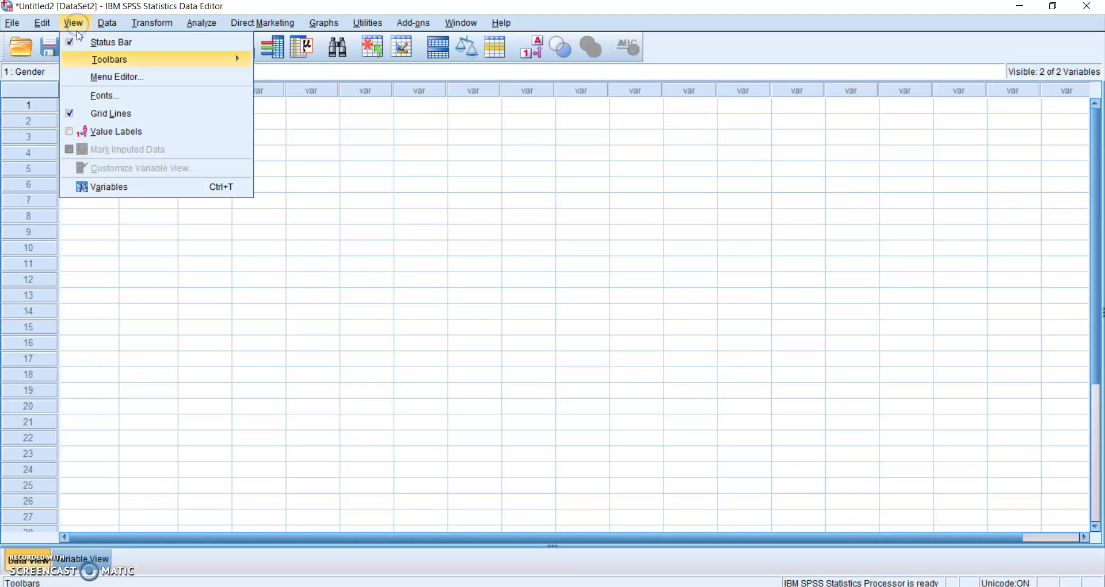
pyautogui.click(75, 132)
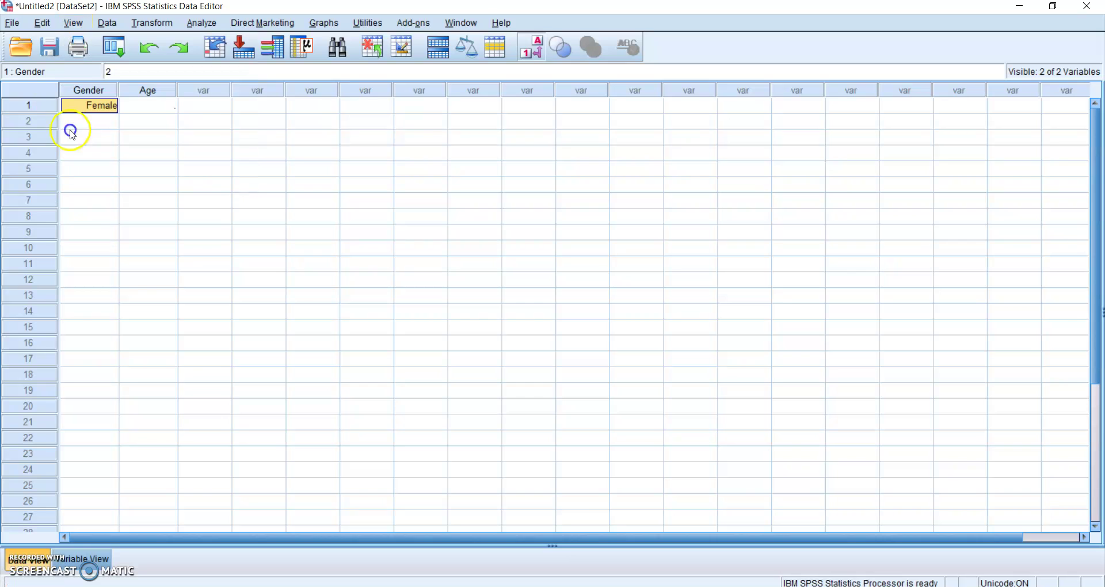
pyautogui.doubleClick(103, 109)
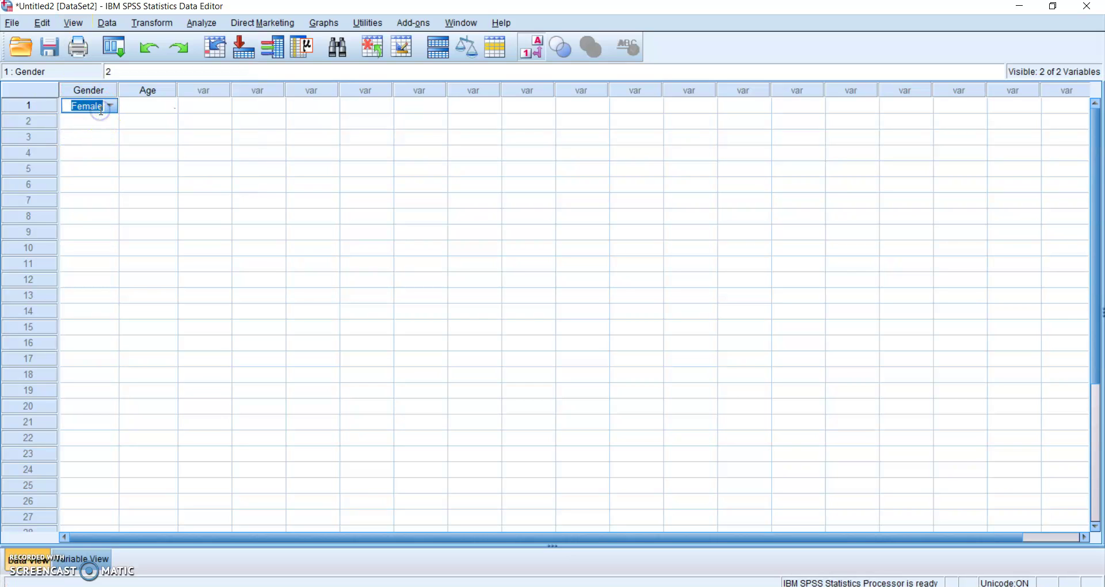
# Step: Enter Age code 2 (20-40yrs) for respondent 1 and turn Value Labels off
pyautogui.click(147, 111)
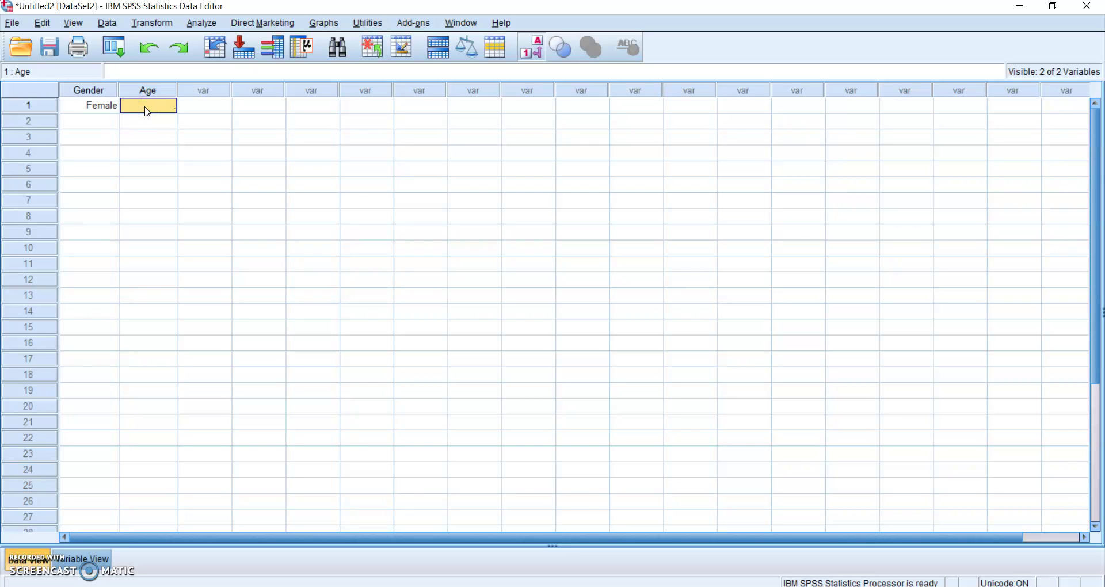
pyautogui.write('22')
pyautogui.press('Return')
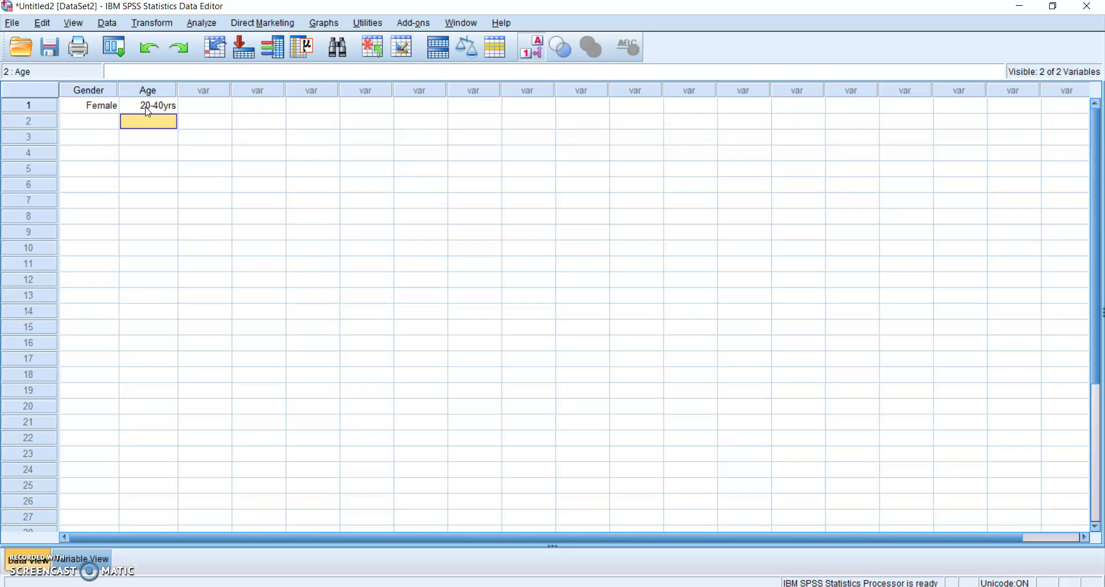
pyautogui.click(171, 126)
pyautogui.click(77, 26)
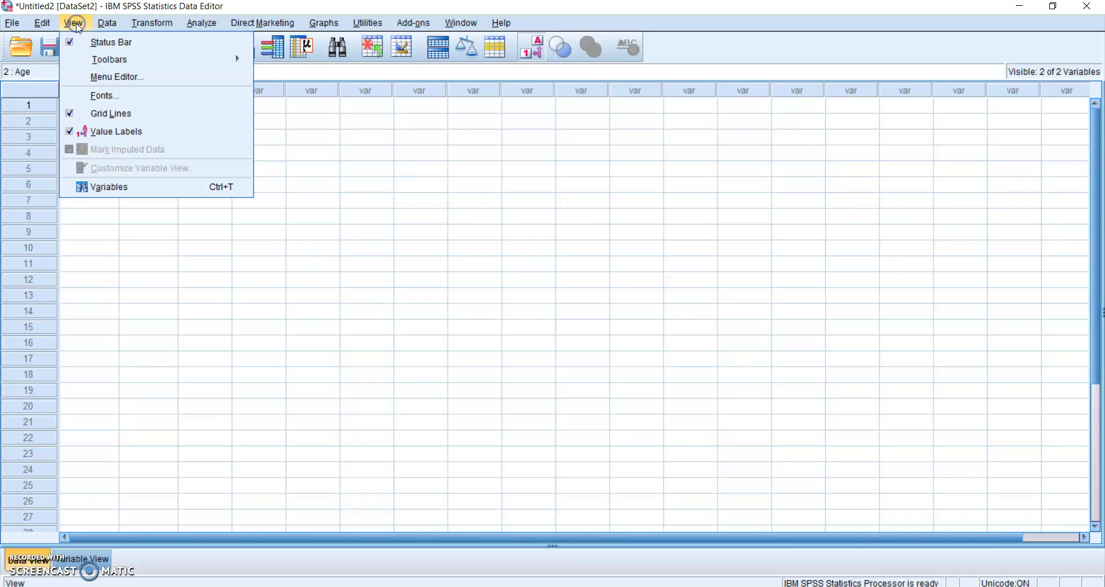
pyautogui.click(71, 137)
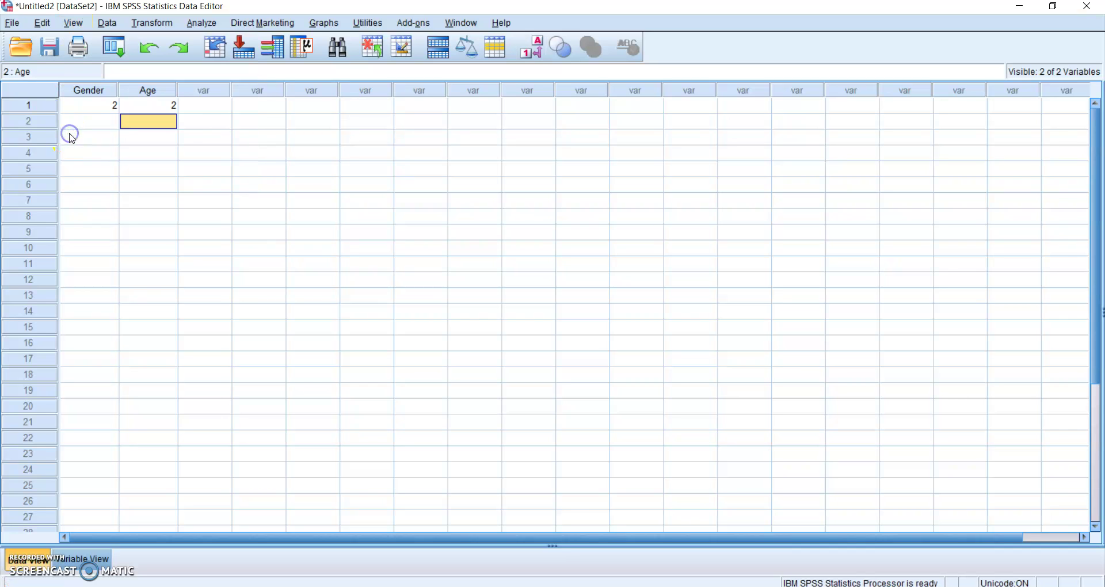
pyautogui.click(96, 122)
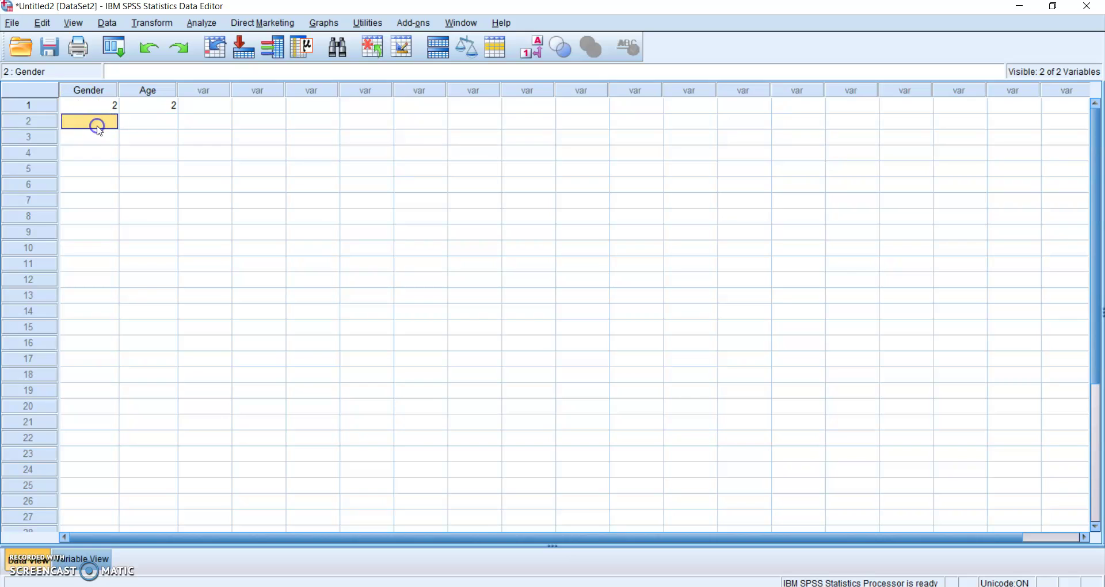
pyautogui.click(30, 123)
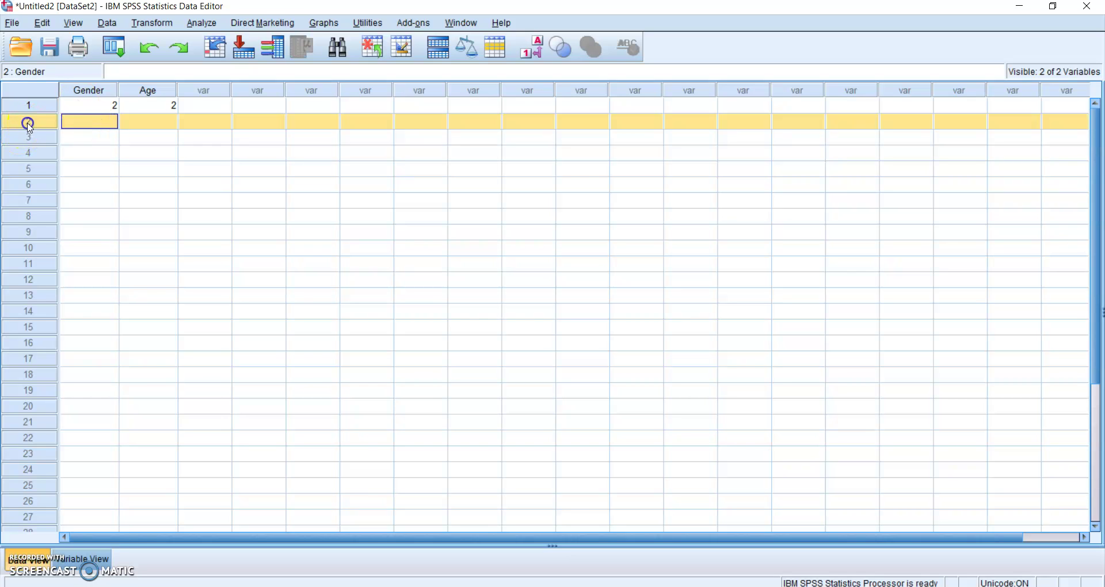
pyautogui.click(111, 122)
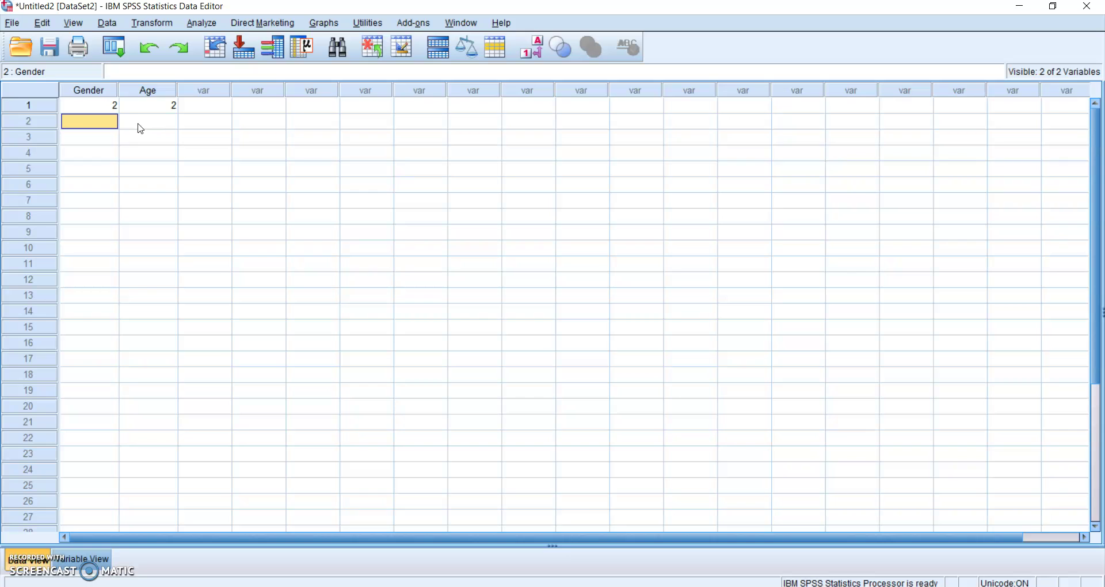
pyautogui.click(28, 109)
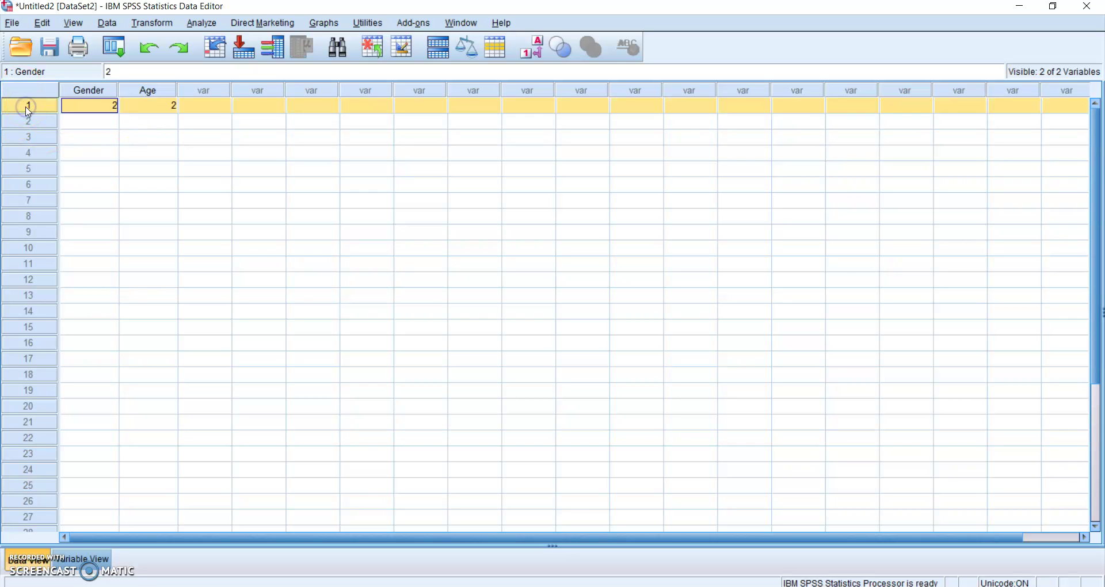
pyautogui.press('Down')
pyautogui.press('Down')
pyautogui.press('Down')
pyautogui.press('Down')
pyautogui.press('Down')
pyautogui.press('Down')
pyautogui.press('Down')
pyautogui.press('Down')
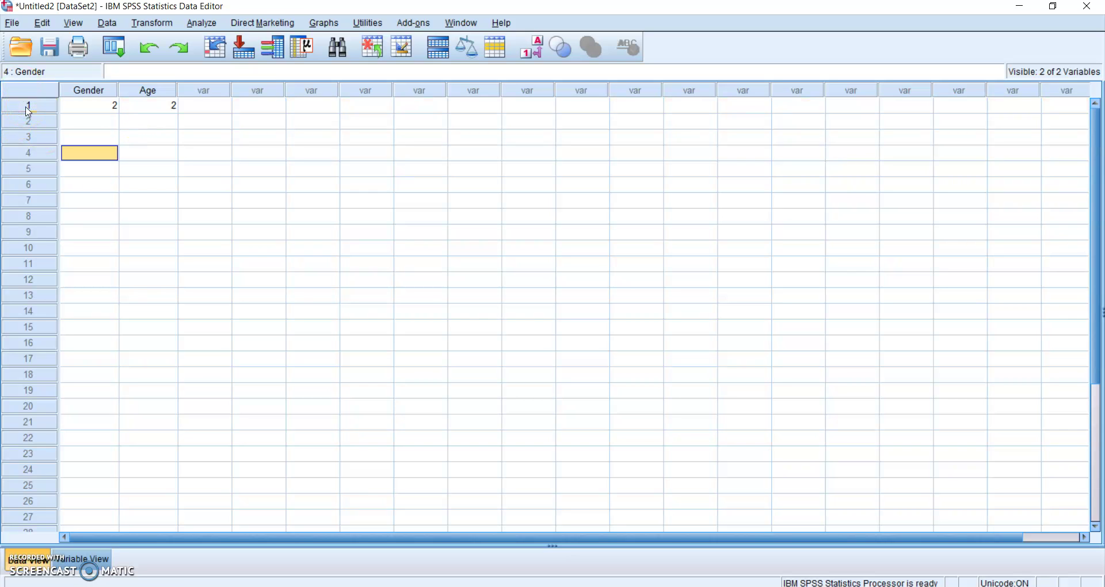
pyautogui.press('Down')
pyautogui.press('Down')
pyautogui.press('Down')
pyautogui.press('Down')
pyautogui.press('Down')
pyautogui.press('Down')
pyautogui.press('Down')
pyautogui.press('Down')
pyautogui.press('Down')
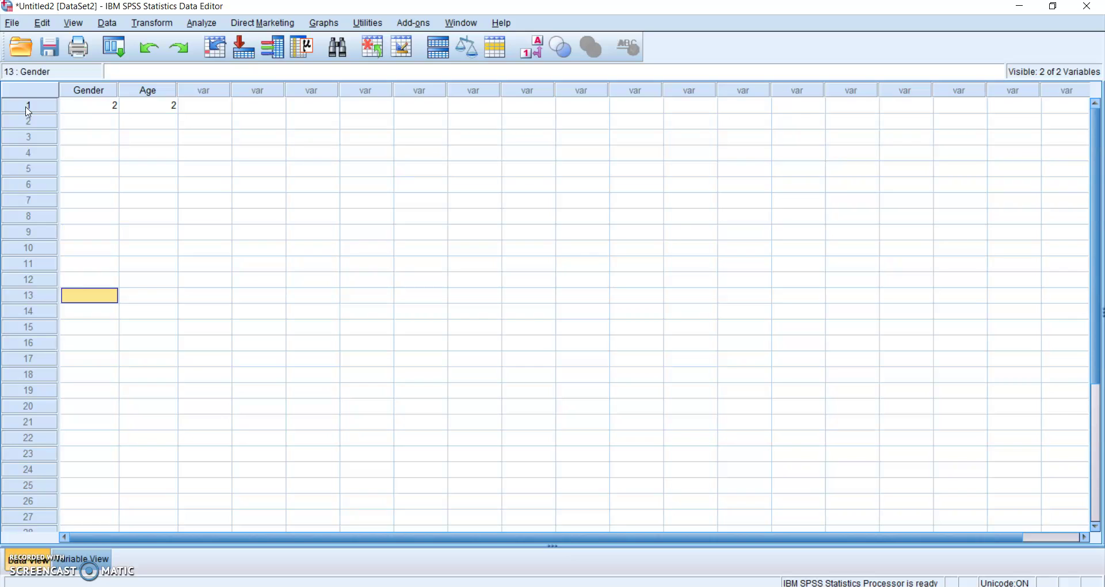
pyautogui.press('Down')
pyautogui.press('Down')
pyautogui.press('Down')
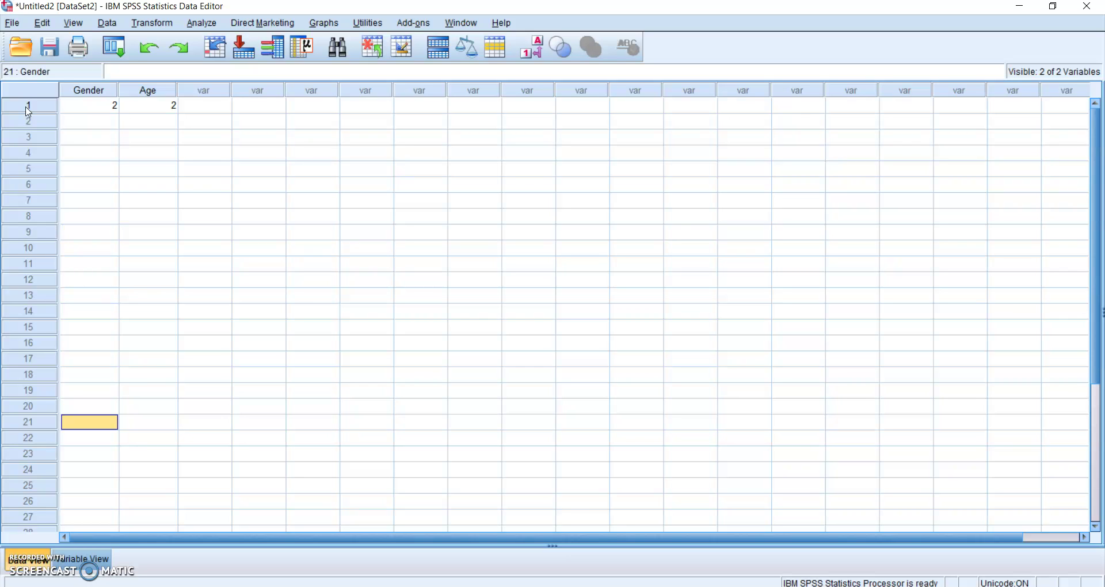
pyautogui.press('Up')
pyautogui.press('Up')
pyautogui.press('Up')
pyautogui.press('Up')
pyautogui.press('Up')
pyautogui.press('Up')
pyautogui.press('Up')
pyautogui.press('Up')
pyautogui.press('Up')
pyautogui.press('Up')
pyautogui.press('Up')
pyautogui.press('Up')
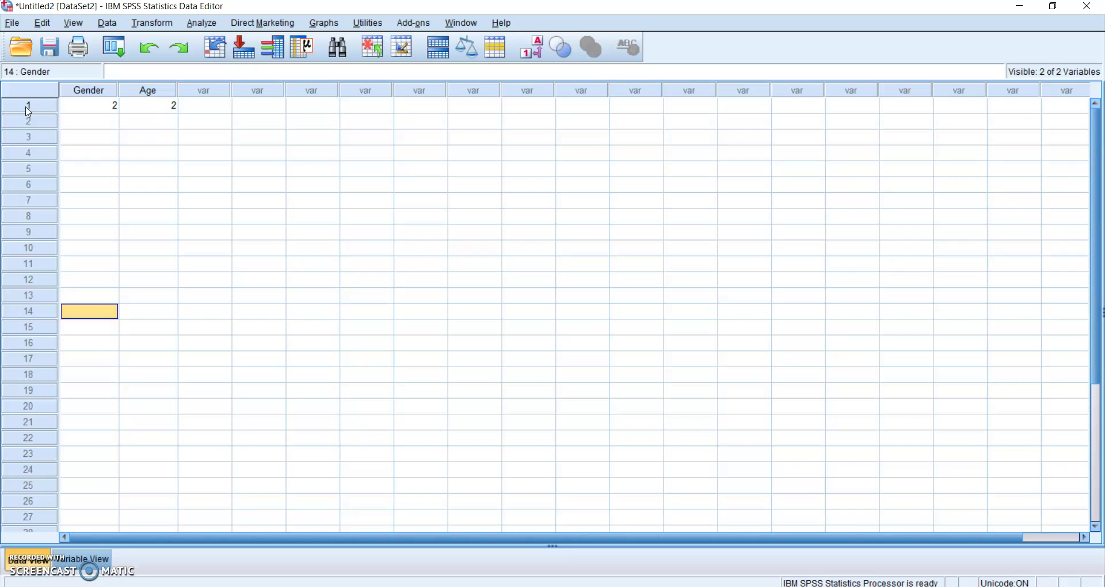
pyautogui.press('Up')
pyautogui.press('Up')
pyautogui.press('Up')
pyautogui.press('Up')
pyautogui.press('Up')
pyautogui.press('Up')
pyautogui.press('Up')
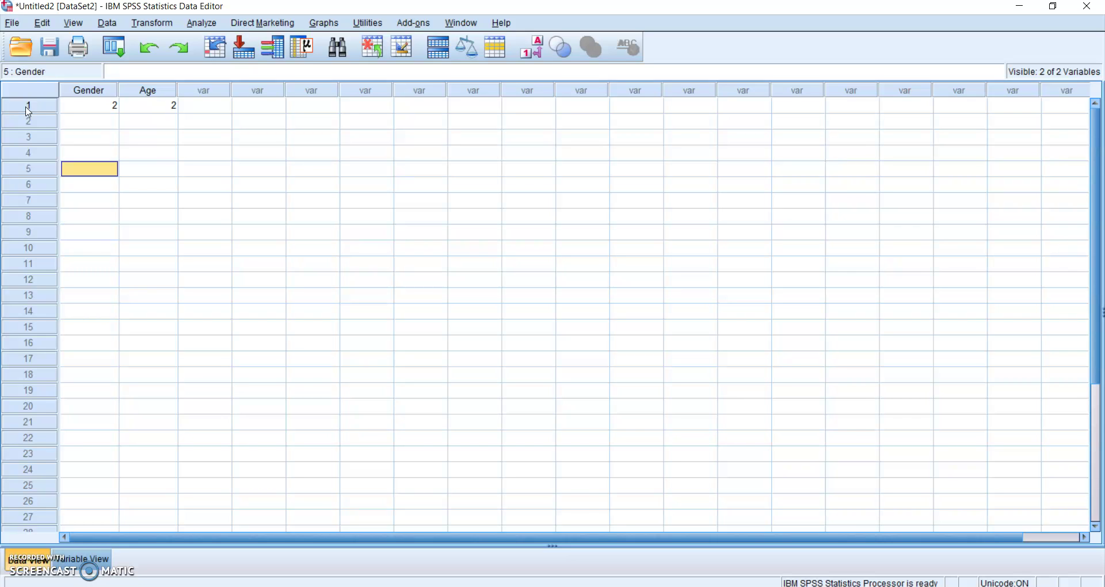
pyautogui.press('Up')
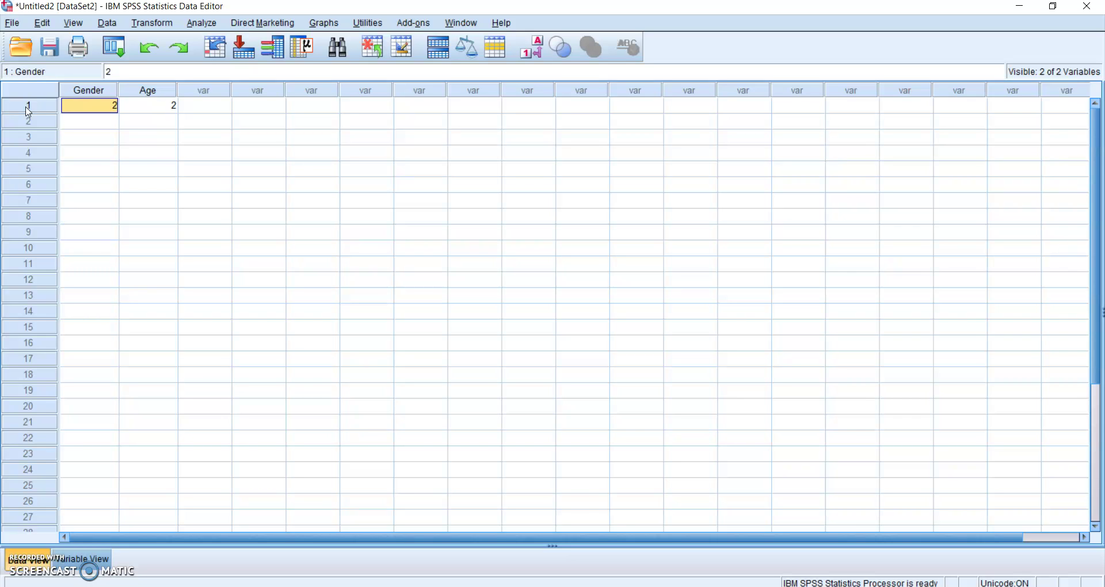
pyautogui.press('Down')
pyautogui.press('Down')
pyautogui.press('Down')
pyautogui.press('Down')
pyautogui.press('Down')
pyautogui.press('Down')
pyautogui.press('Down')
pyautogui.press('Down')
pyautogui.press('Down')
pyautogui.press('Down')
pyautogui.press('Down')
pyautogui.press('Down')
pyautogui.press('Down')
pyautogui.press('Down')
pyautogui.press('Down')
pyautogui.press('Down')
pyautogui.press('Down')
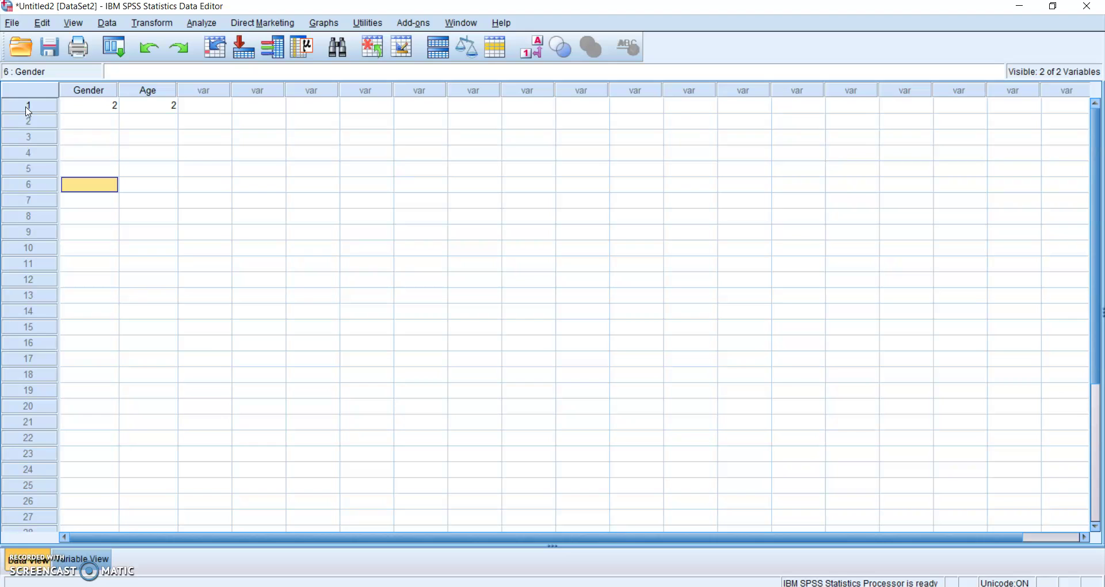
pyautogui.press('Down')
pyautogui.press('Down')
pyautogui.press('Down')
pyautogui.press('Down')
pyautogui.press('Down')
pyautogui.press('Down')
pyautogui.press('Down')
pyautogui.press('Down')
pyautogui.press('Down')
pyautogui.press('Down')
pyautogui.press('Down')
pyautogui.press('Down')
pyautogui.press('Down')
pyautogui.press('Down')
pyautogui.press('Down')
pyautogui.press('Down')
pyautogui.press('Down')
pyautogui.press('Down')
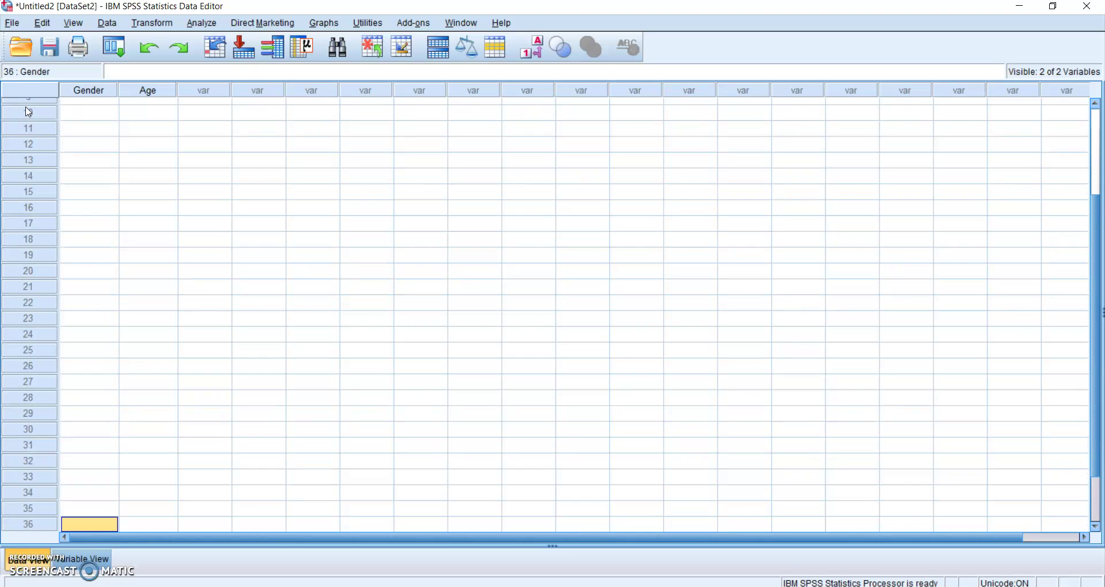
# Step: Select the Gender and Age columns, then each of the empty variable columns in turn
pyautogui.click(89, 91)
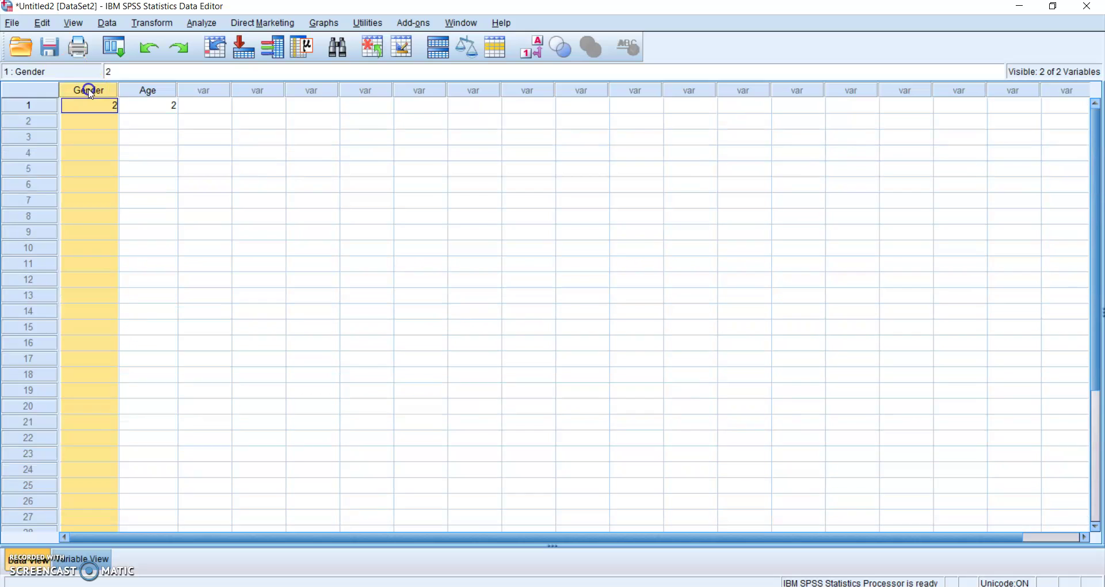
pyautogui.click(148, 91)
pyautogui.click(200, 92)
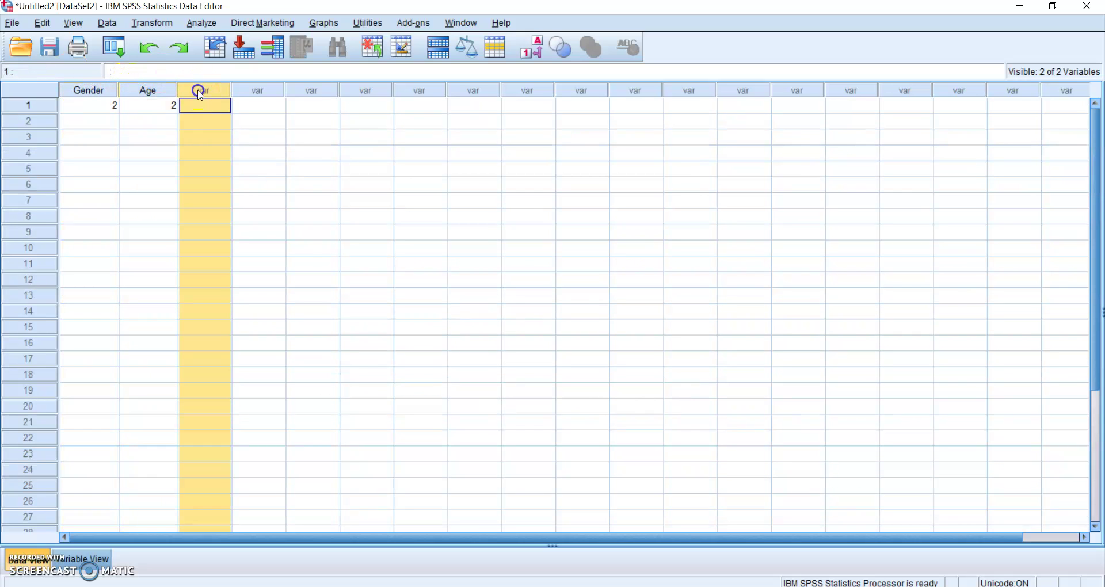
pyautogui.click(259, 90)
pyautogui.click(314, 91)
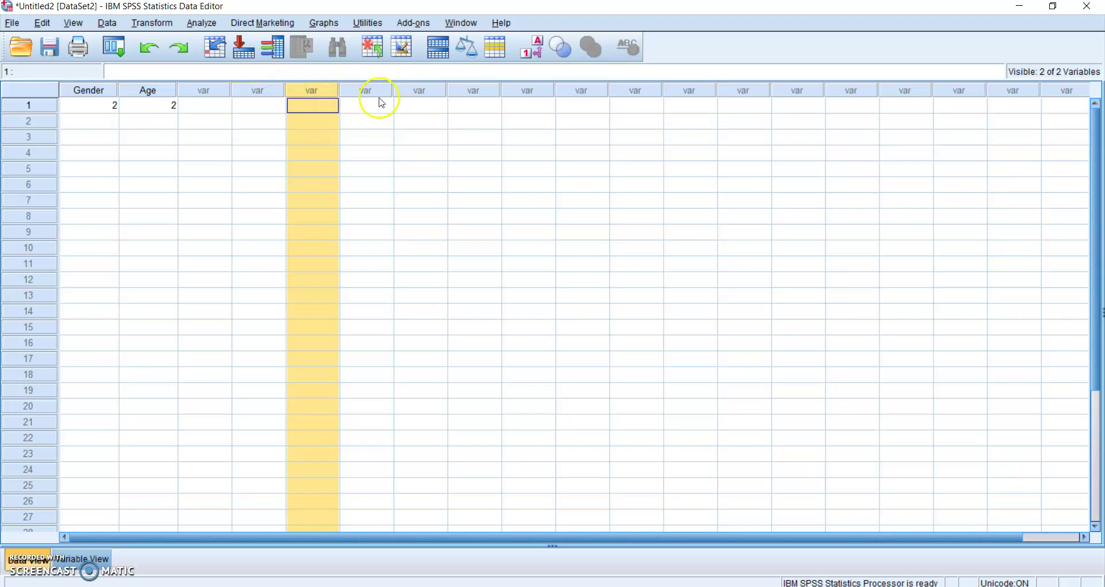
pyautogui.click(378, 92)
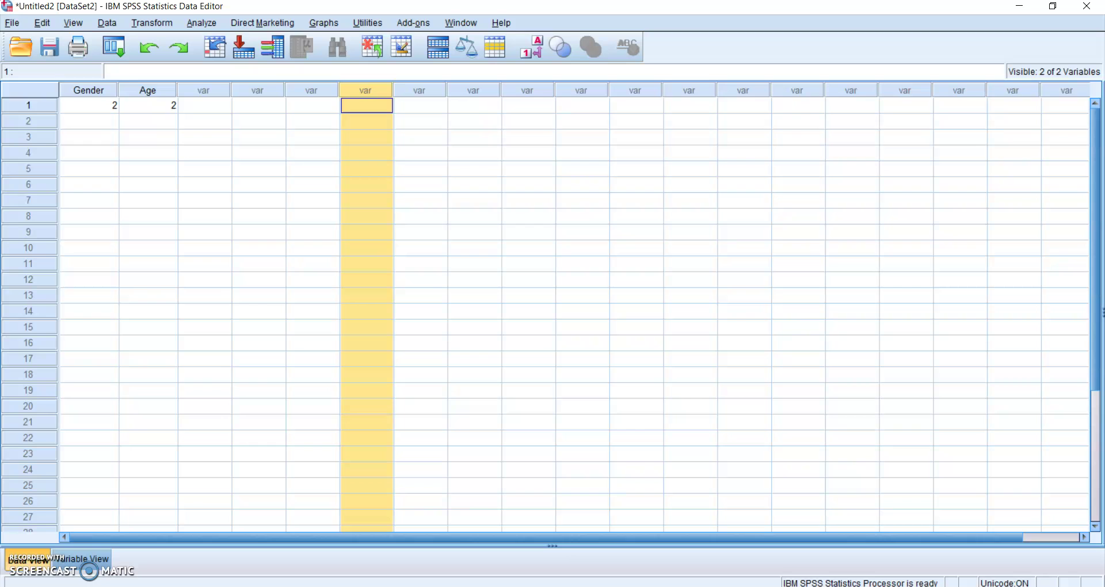
# Step: Review the Gender and Age definitions in Variable View, return to Data View, and close the window
pyautogui.click(90, 558)
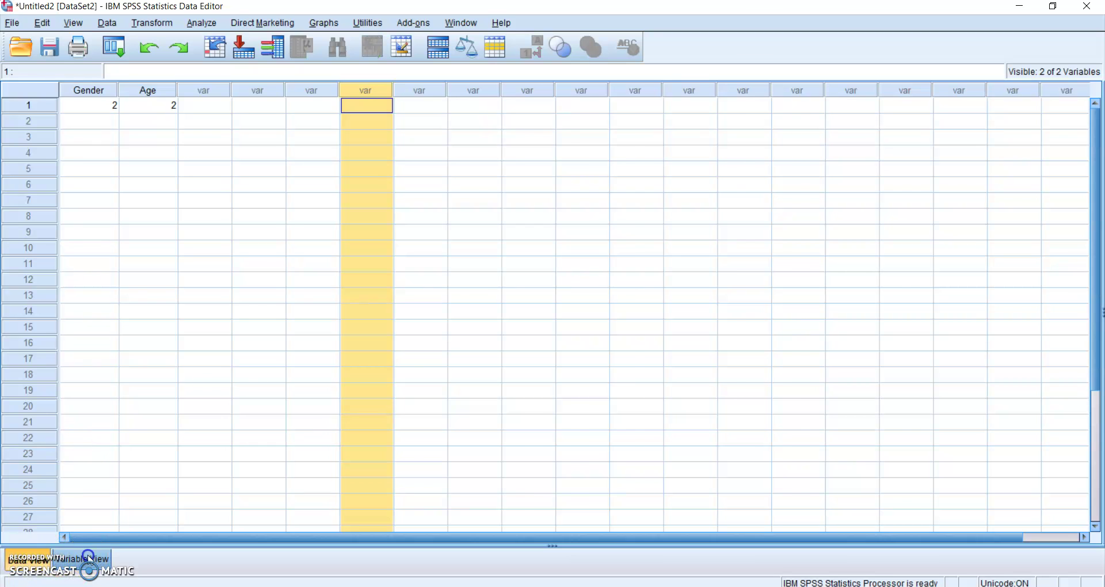
pyautogui.click(32, 563)
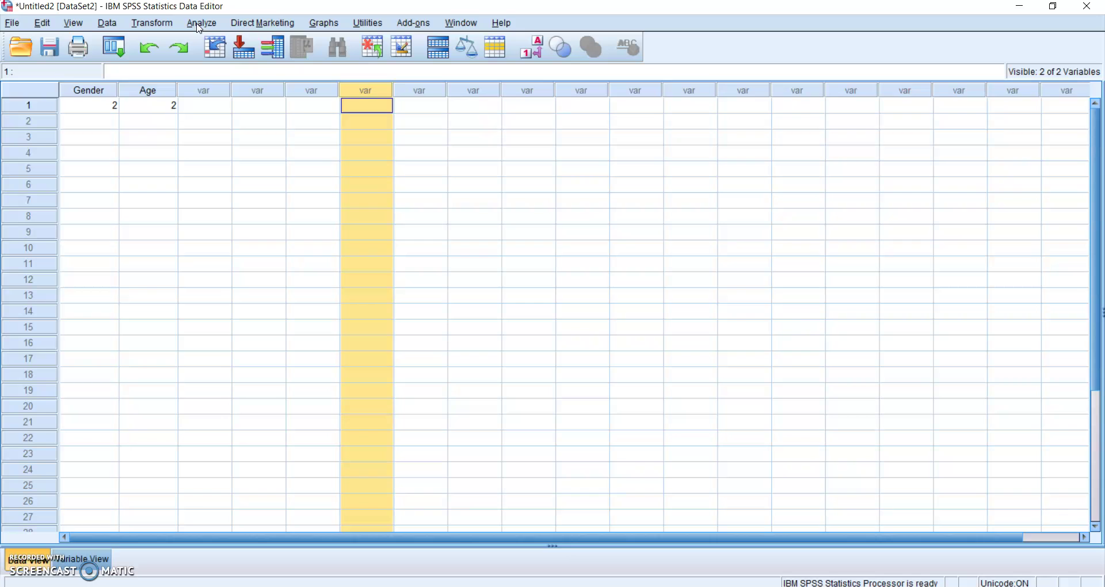
pyautogui.click(1087, 5)
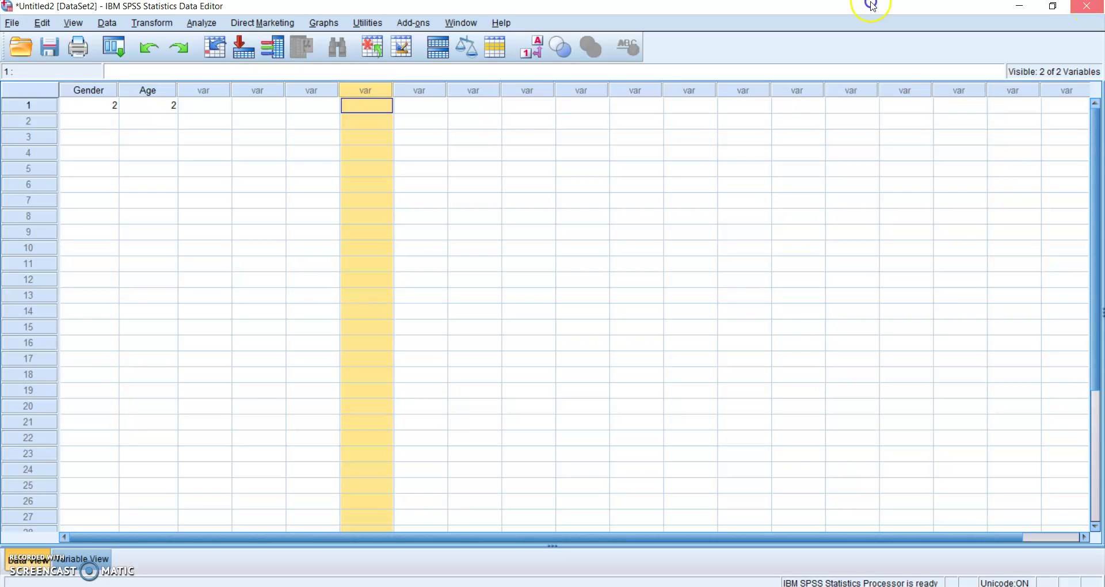